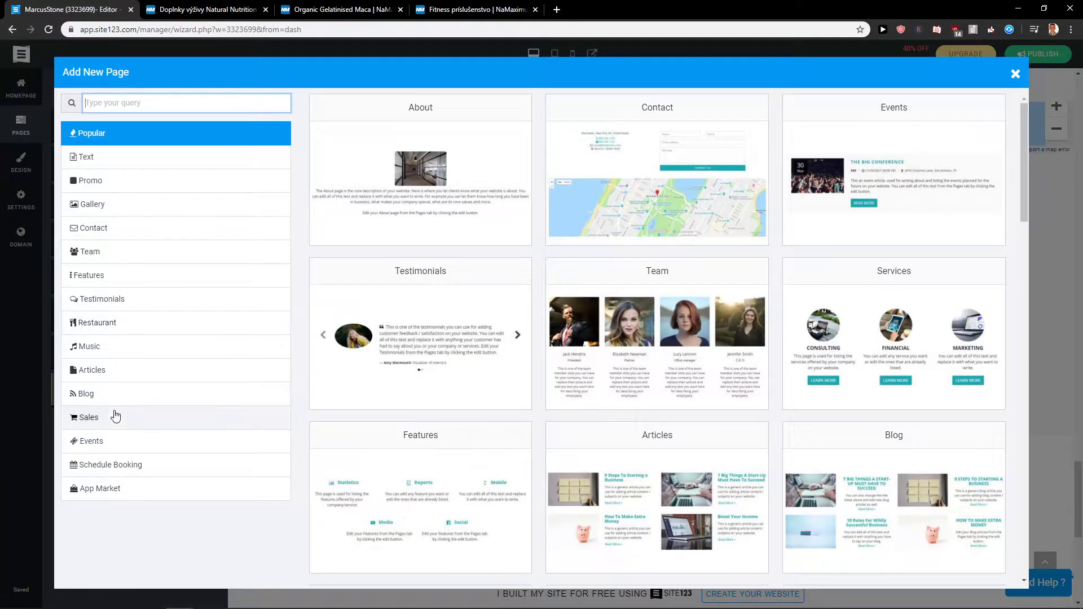
Add a Pricing Table page and an E-commerce page from the Sales page templates
{"action": "left_click", "coordinate": [115, 416]}
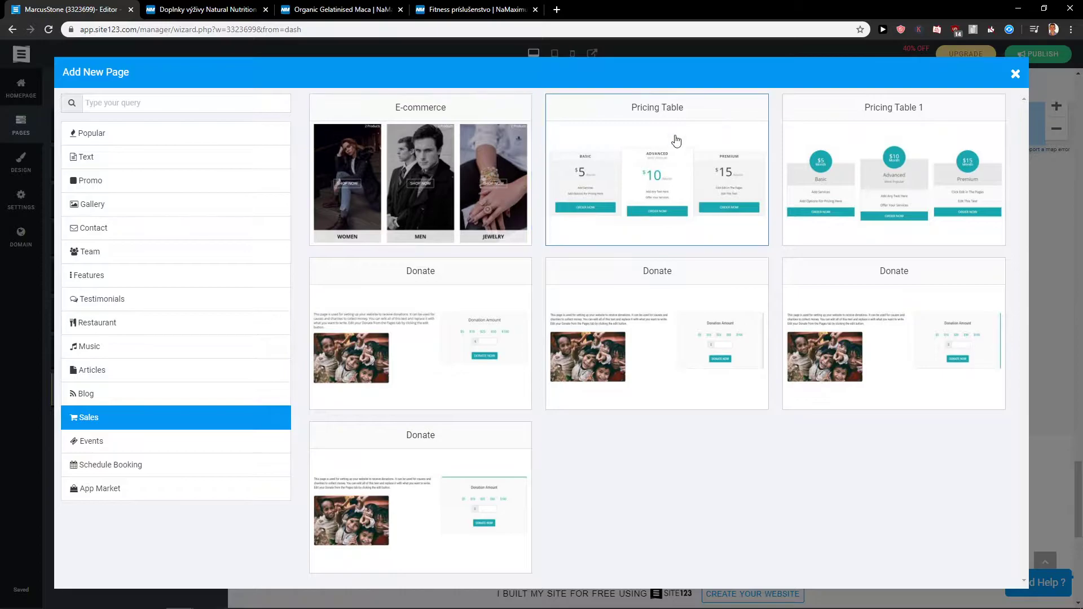
{"action": "left_click", "coordinate": [610, 128]}
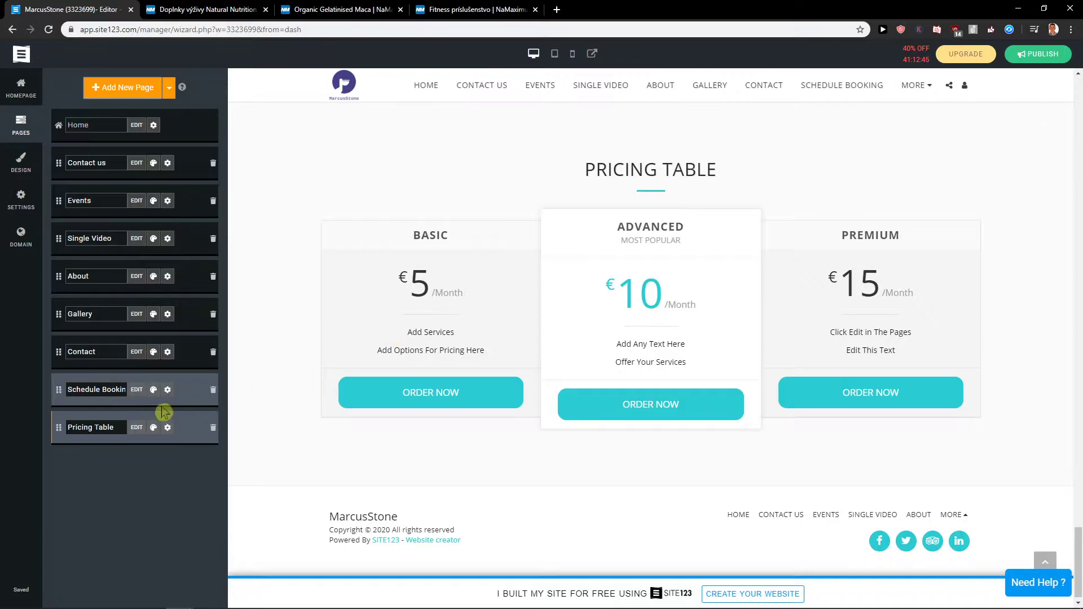
{"action": "left_click", "coordinate": [116, 88]}
{"action": "left_click", "coordinate": [375, 217]}
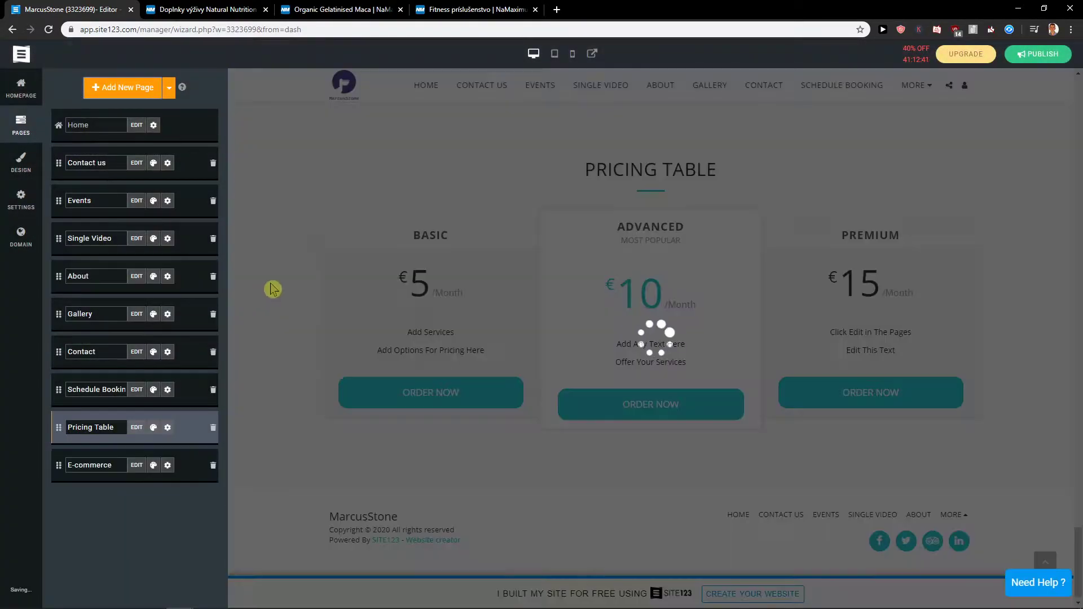
Open the Pricing Table page's Advanced item for editing and rename it Digital Product
{"action": "scroll", "coordinate": [357, 278], "scroll_direction": "up", "scroll_amount": 6}
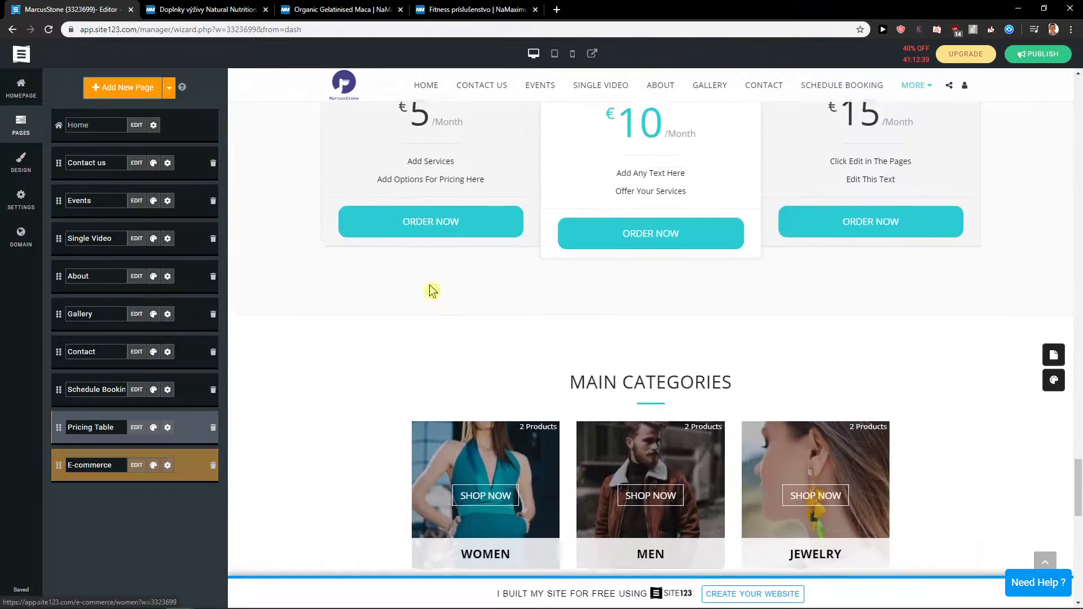
{"action": "scroll", "coordinate": [437, 291], "scroll_direction": "up", "scroll_amount": 3}
{"action": "left_click", "coordinate": [1054, 192]}
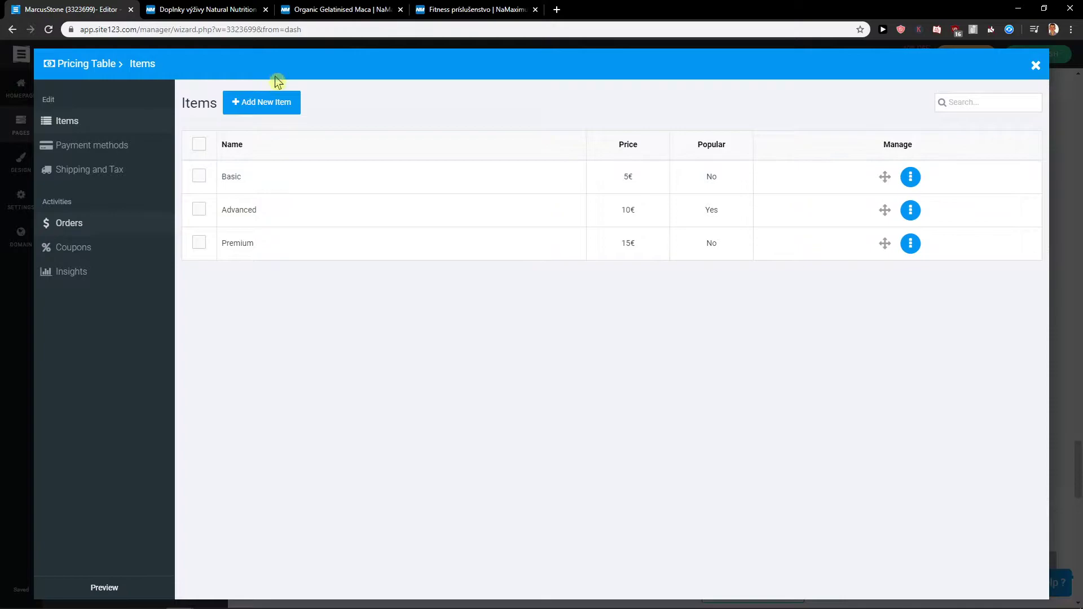
{"action": "left_click", "coordinate": [298, 213]}
{"action": "scroll", "coordinate": [388, 242], "scroll_direction": "down", "scroll_amount": 2}
{"action": "scroll", "coordinate": [388, 242], "scroll_direction": "up", "scroll_amount": 2}
{"action": "left_click", "coordinate": [295, 159]}
{"action": "double_click", "coordinate": [301, 156]}
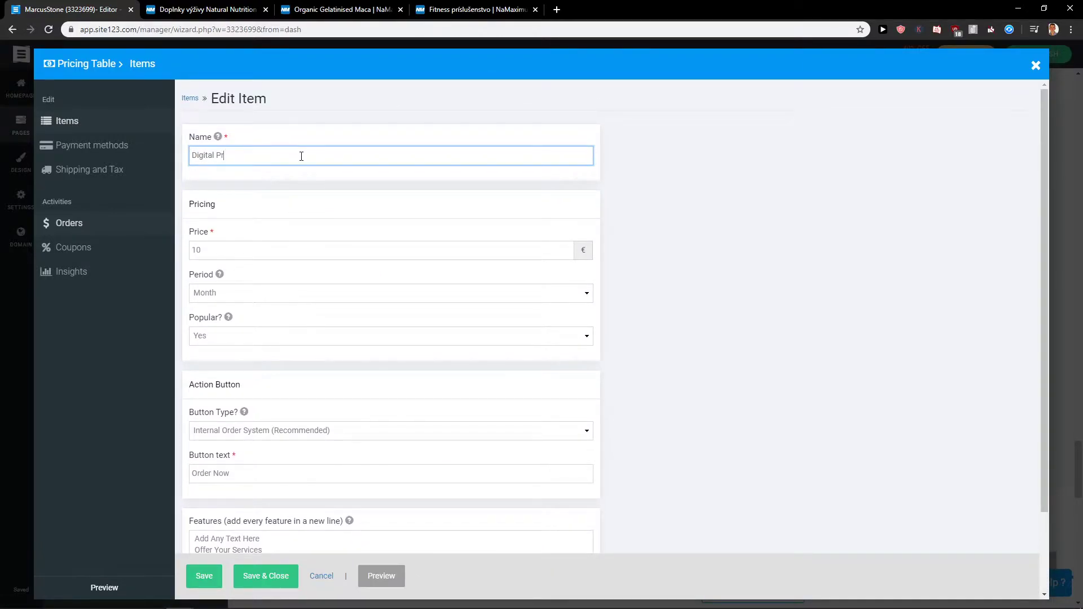
{"action": "type", "text": "Digital Product"}
Set the Digital Product item's price to 15 €, keeping the Month period and Popular set to Yes
{"action": "double_click", "coordinate": [279, 251]}
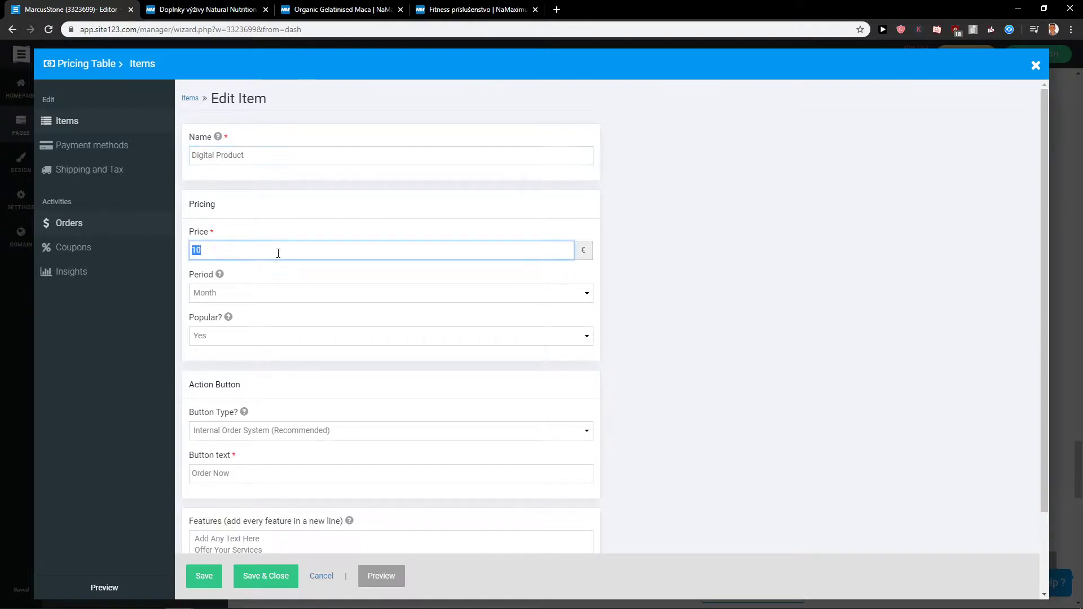
{"action": "type", "text": "15"}
{"action": "left_click", "coordinate": [276, 293]}
{"action": "left_click", "coordinate": [256, 292]}
{"action": "left_click", "coordinate": [255, 292]}
{"action": "left_click", "coordinate": [242, 340]}
{"action": "left_click", "coordinate": [240, 335]}
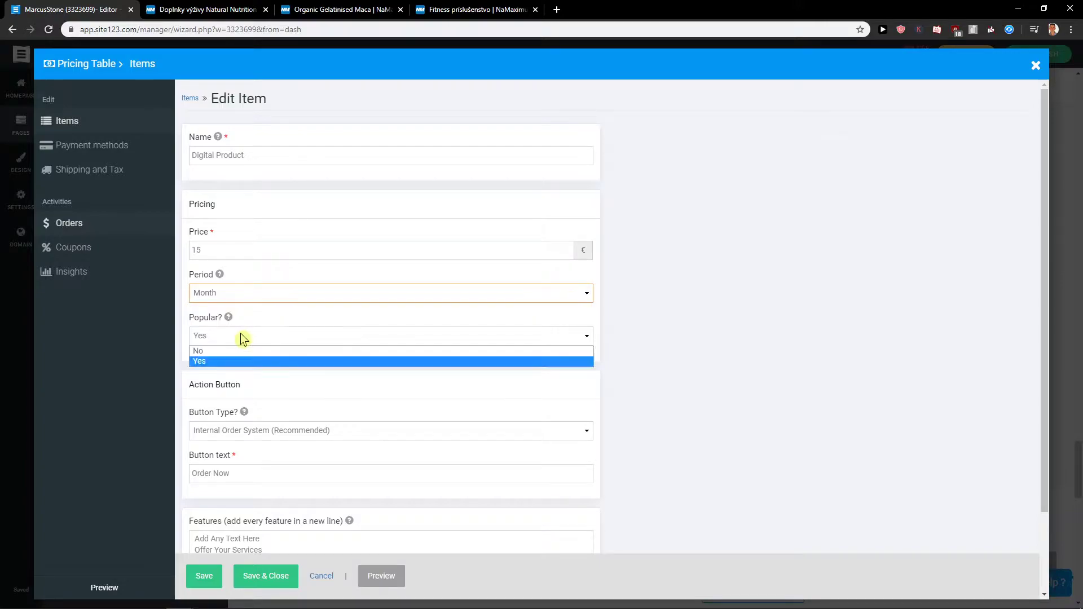
{"action": "left_click", "coordinate": [234, 361]}
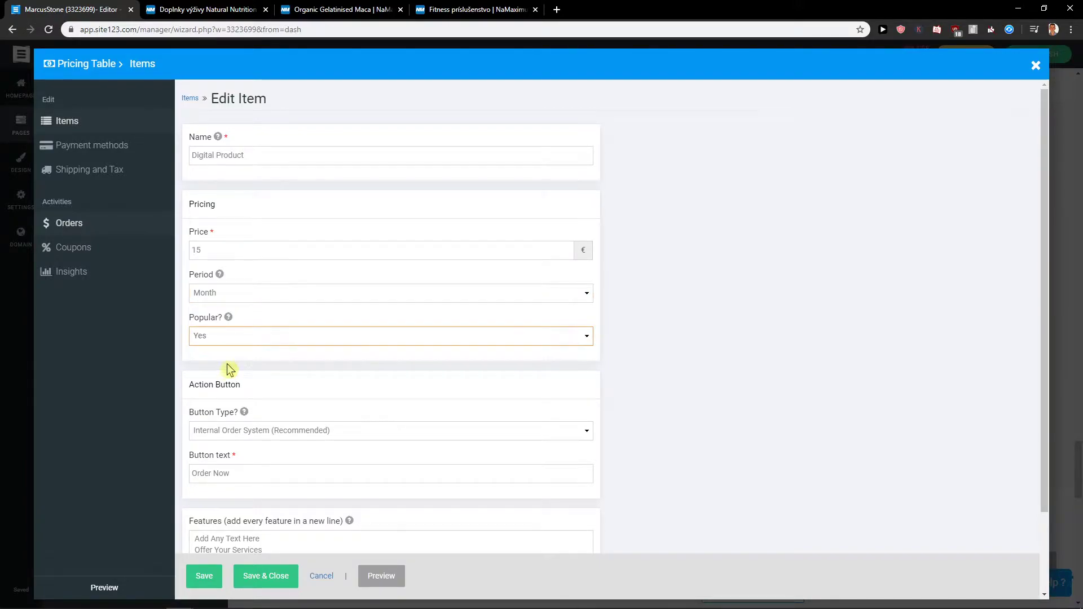
Keep Internal Order System (Recommended) as the item's action button type and save the item
{"action": "left_click", "coordinate": [242, 432]}
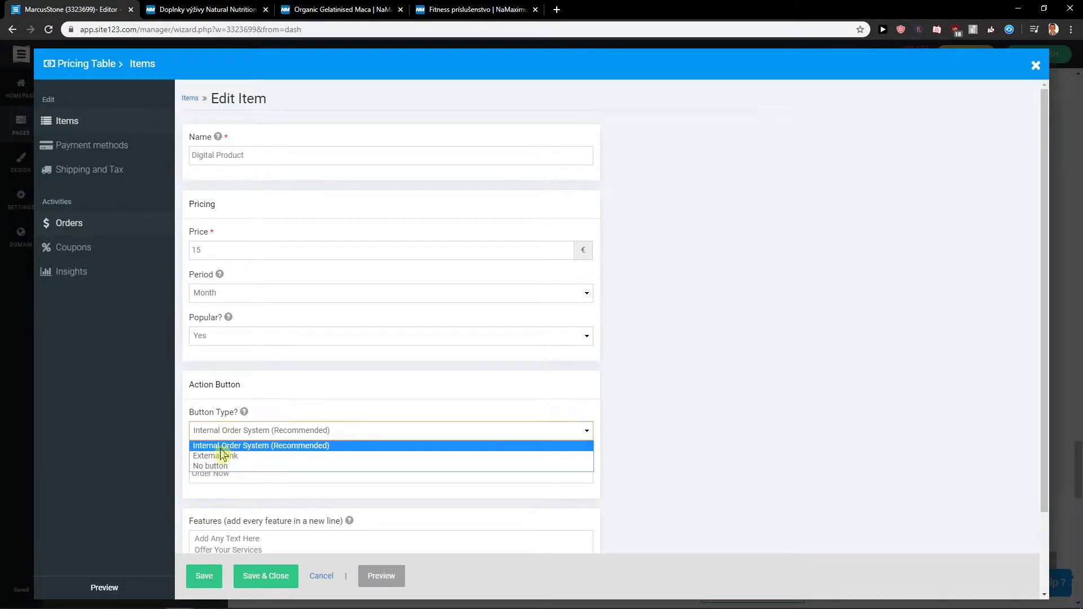
{"action": "left_click", "coordinate": [213, 243]}
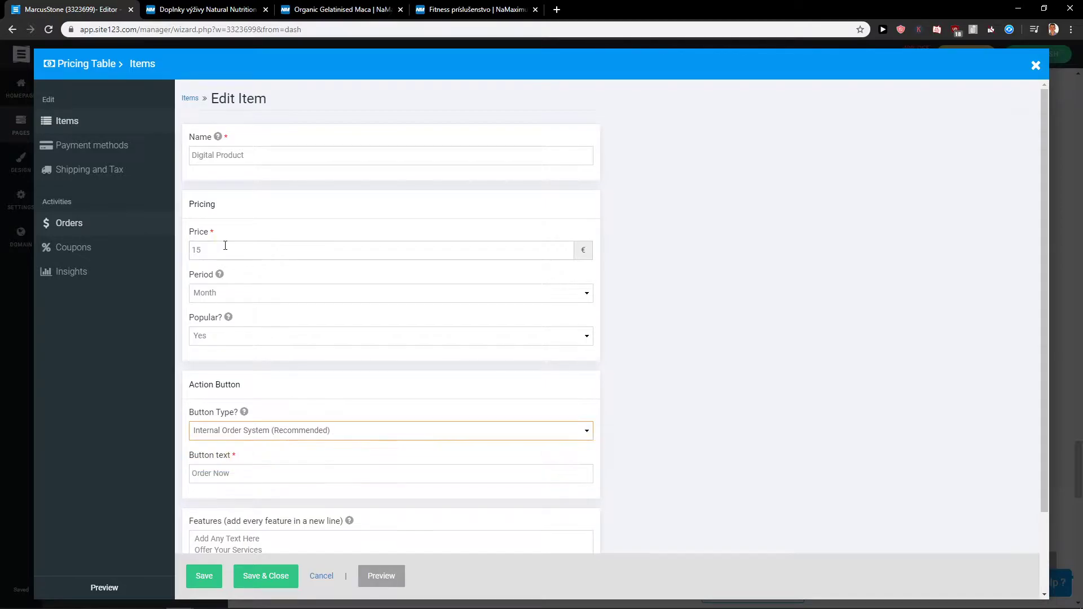
{"action": "left_click", "coordinate": [84, 147]}
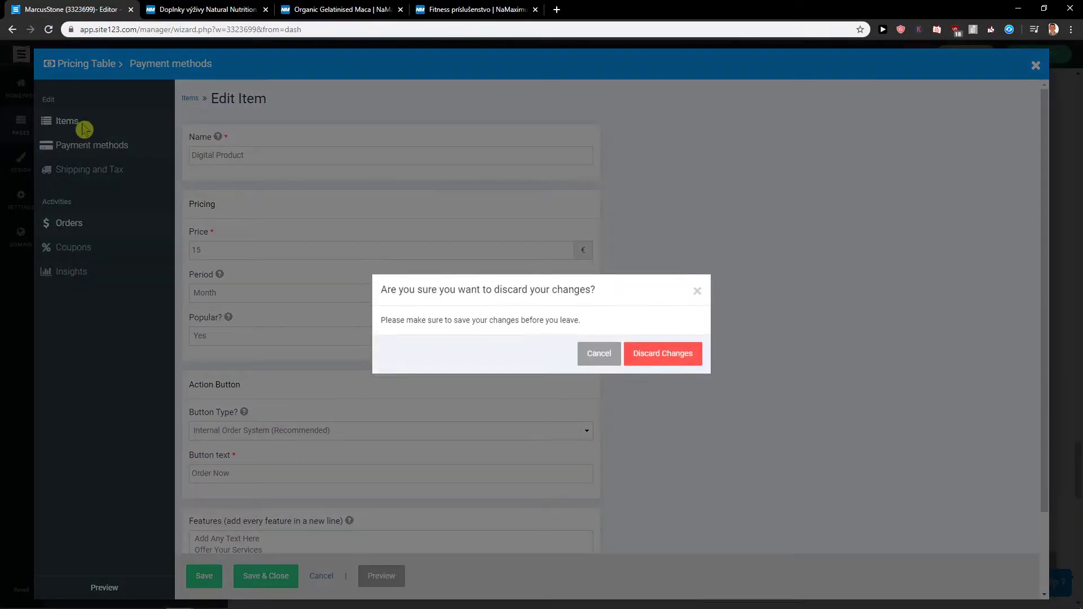
{"action": "left_click", "coordinate": [697, 294]}
{"action": "left_click", "coordinate": [205, 576]}
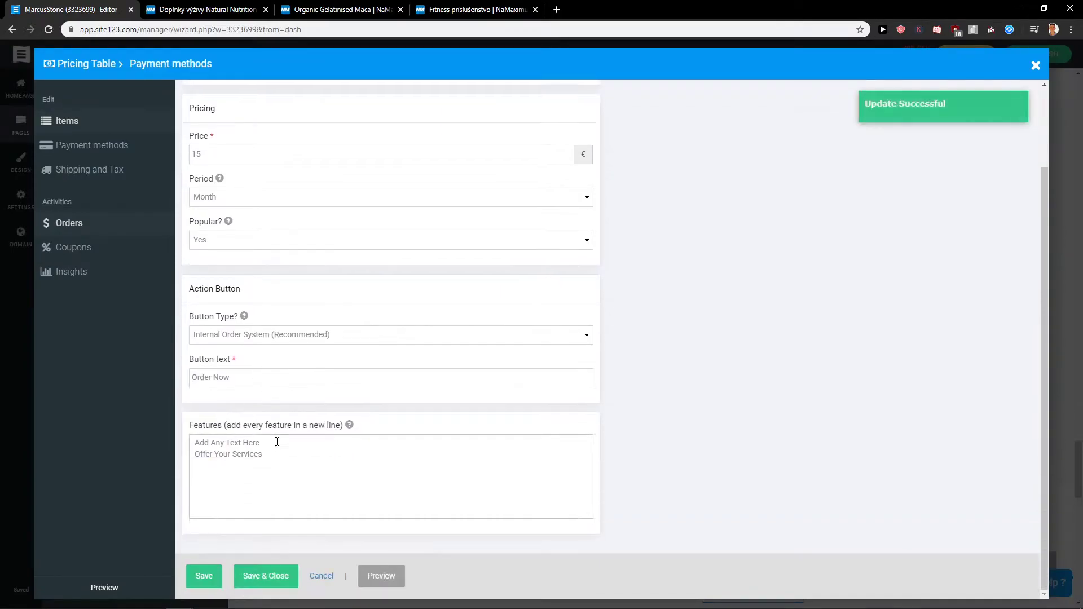
Review the Pricing Table's payment methods and its shipping and tax settings, then return to the page preview
{"action": "left_click", "coordinate": [90, 148]}
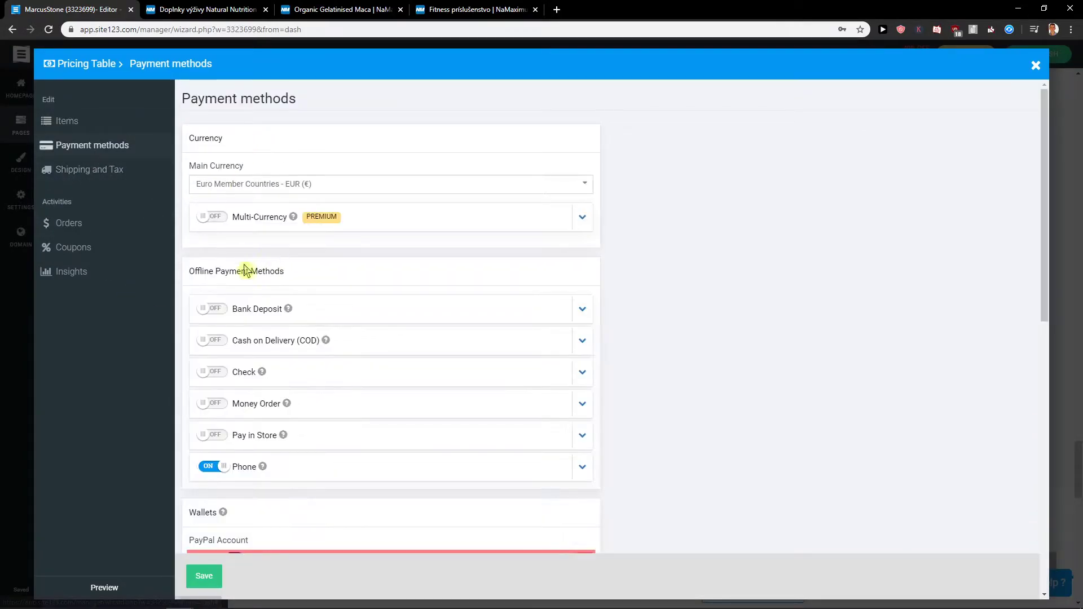
{"action": "scroll", "coordinate": [345, 270], "scroll_direction": "down", "scroll_amount": 2}
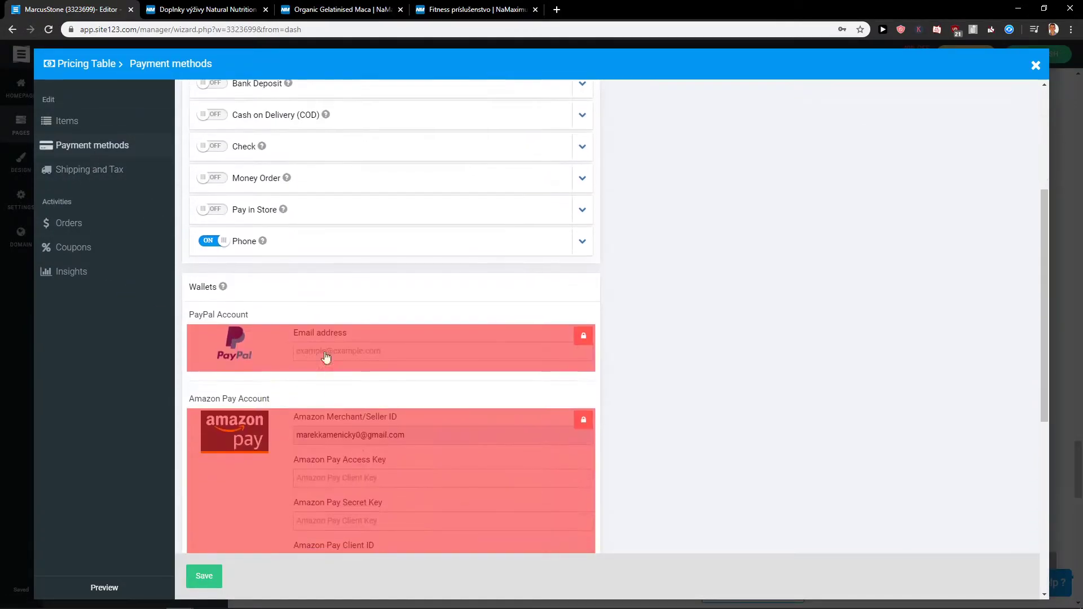
{"action": "scroll", "coordinate": [379, 434], "scroll_direction": "up", "scroll_amount": 2}
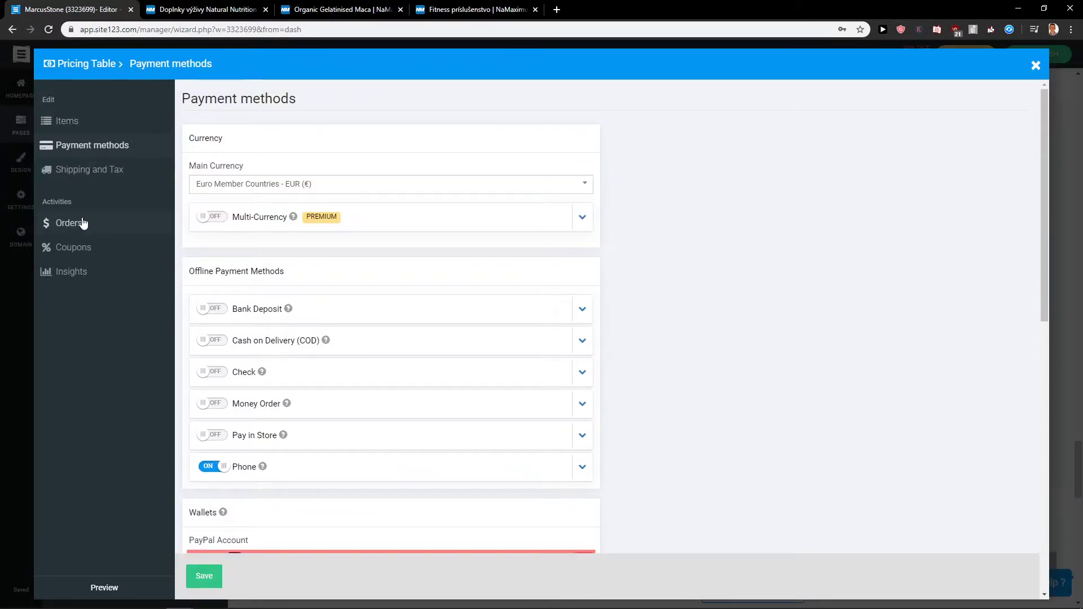
{"action": "left_click", "coordinate": [105, 169]}
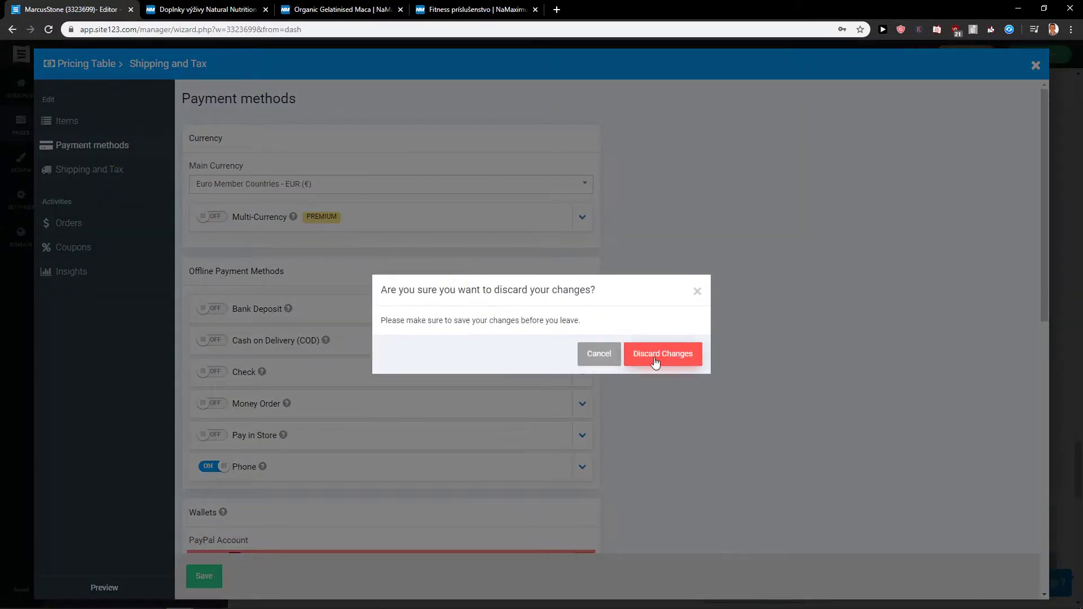
{"action": "left_click", "coordinate": [655, 363]}
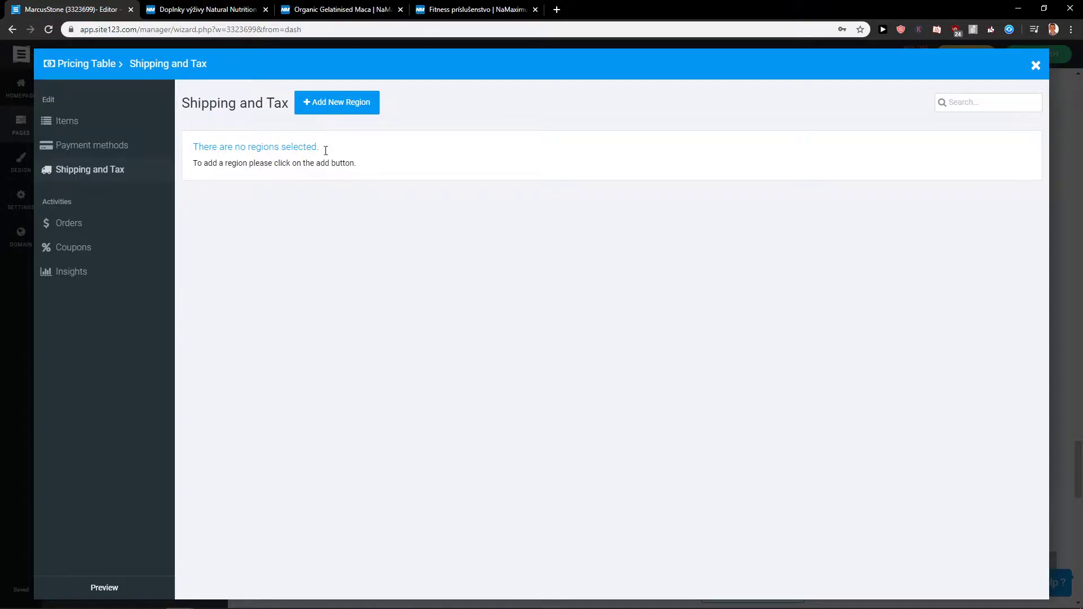
{"action": "left_click", "coordinate": [101, 116]}
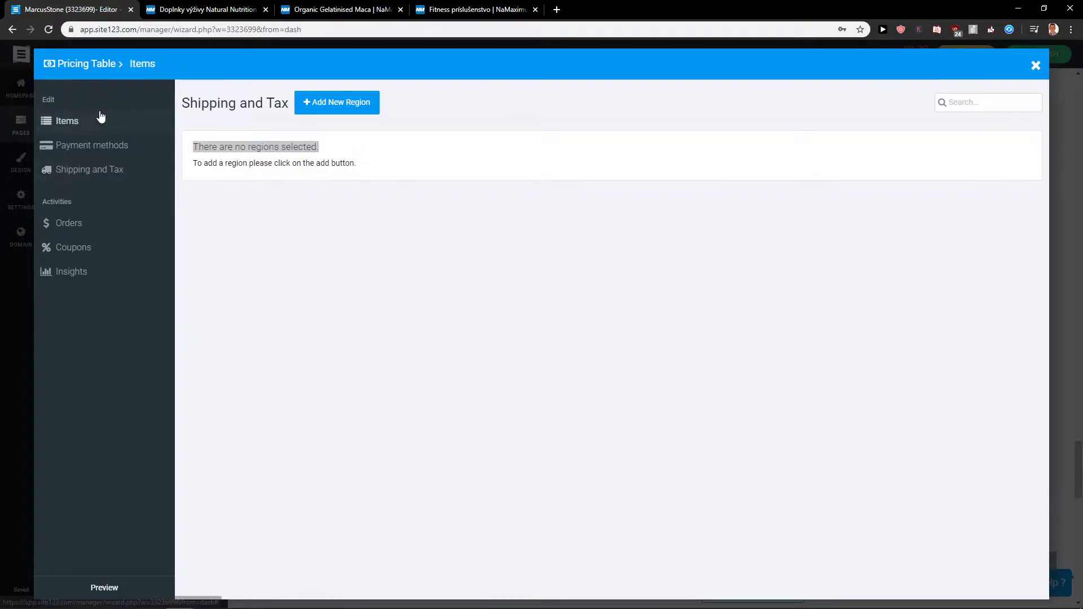
{"action": "key", "text": "Escape"}
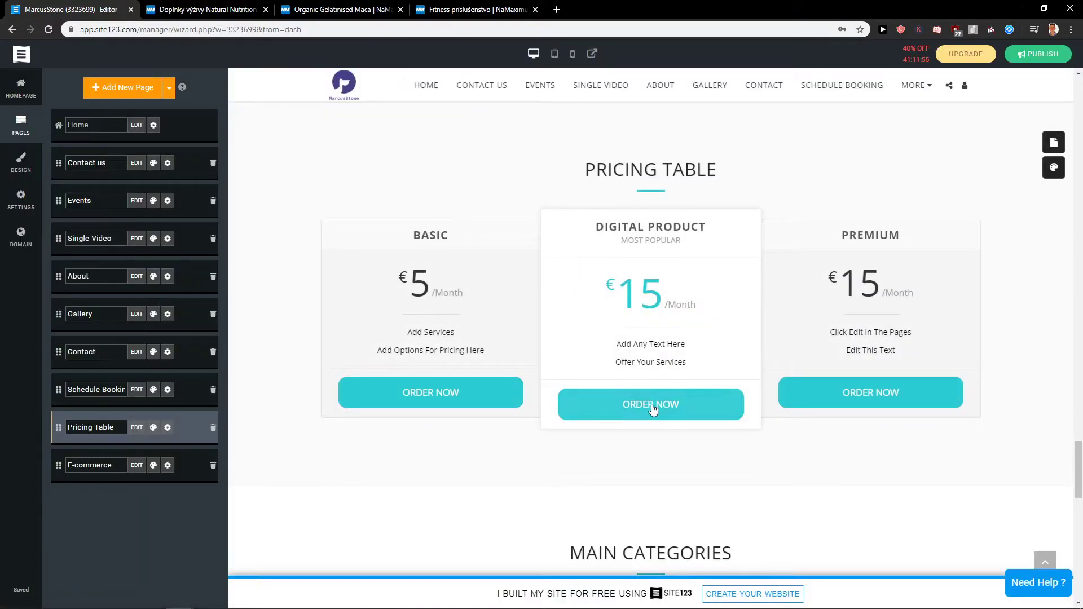
Order the Digital Product in the preview, fill in the customer's contact and address details, and continue to the delivery options
{"action": "left_click", "coordinate": [652, 408]}
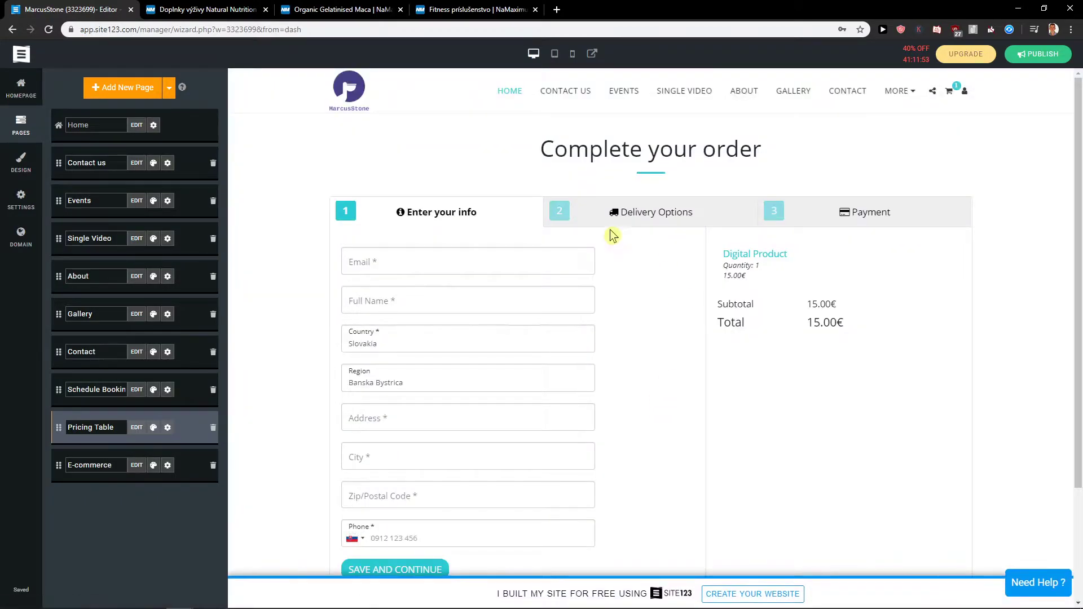
{"action": "left_click", "coordinate": [464, 263]}
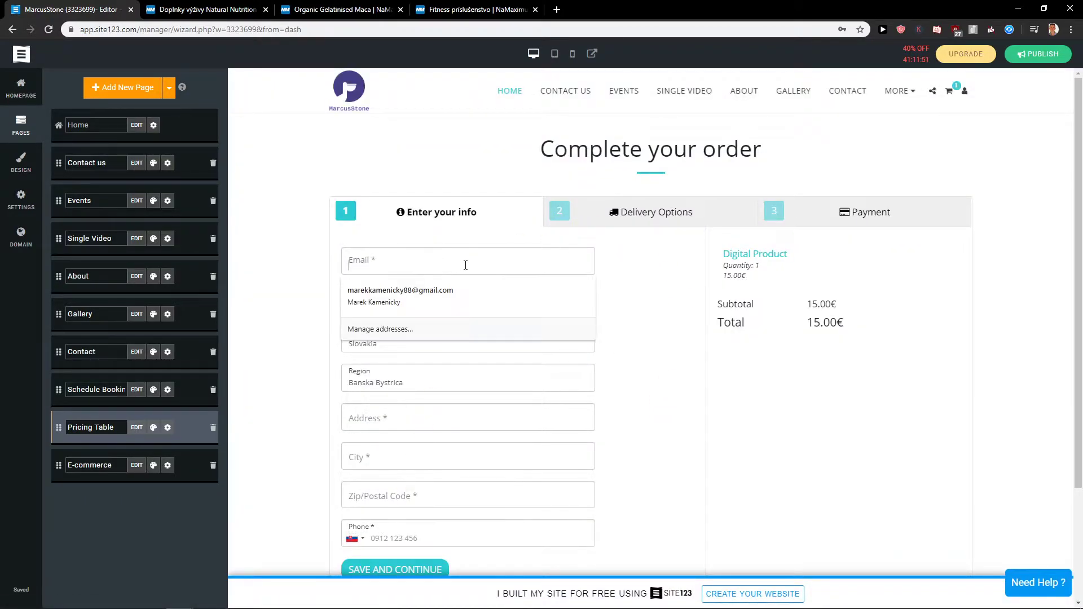
{"action": "left_click", "coordinate": [451, 296]}
{"action": "scroll", "coordinate": [477, 428], "scroll_direction": "down", "scroll_amount": 1}
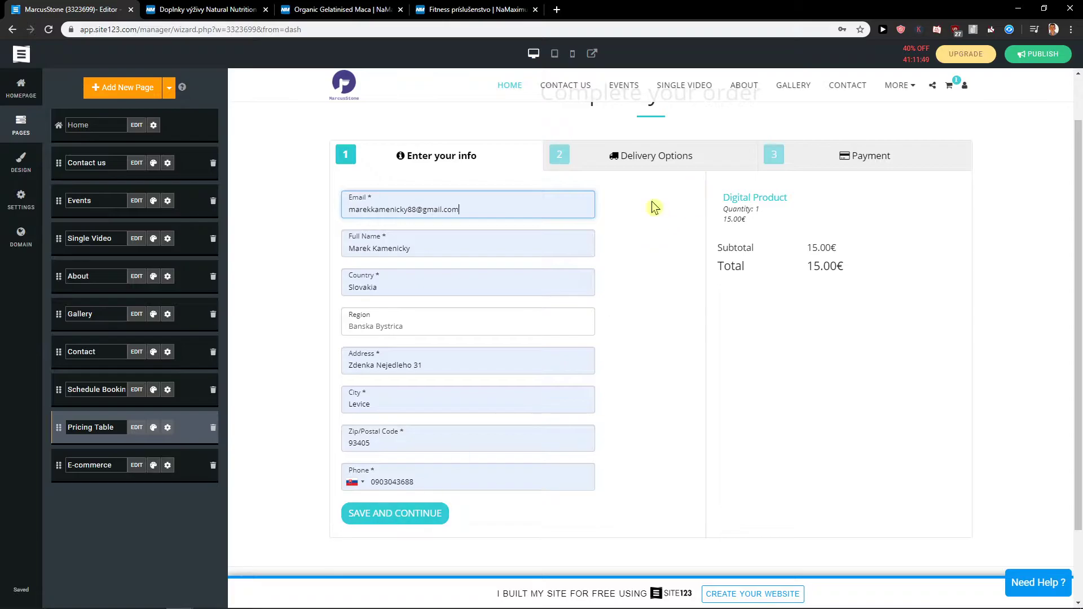
{"action": "left_click", "coordinate": [432, 481]}
{"action": "left_click", "coordinate": [392, 516]}
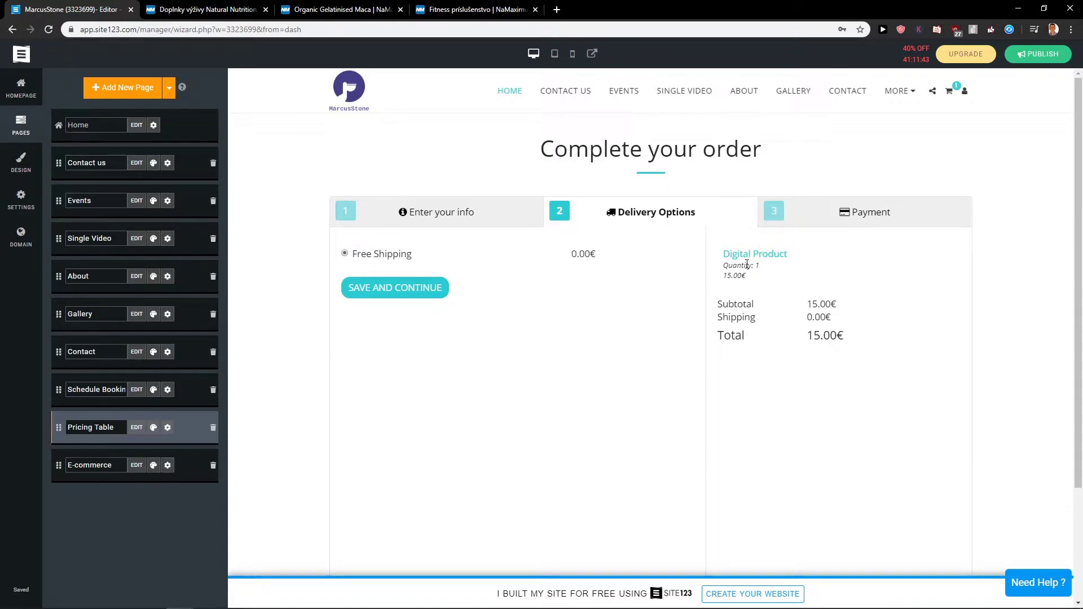
Open the E-commerce page's catalog for editing and add a new category named Services
{"action": "left_click", "coordinate": [188, 472]}
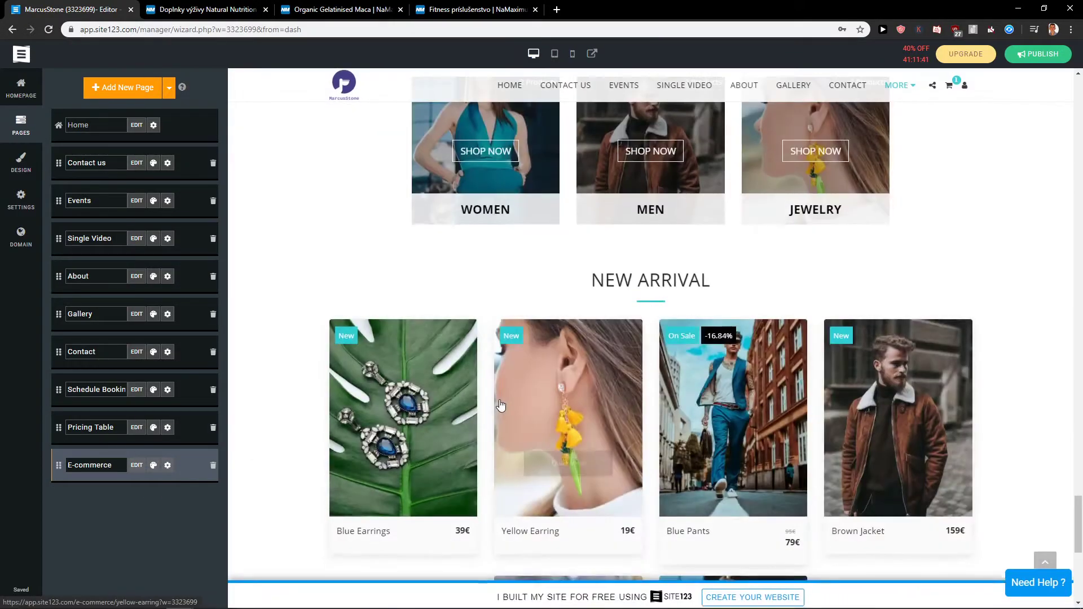
{"action": "scroll", "coordinate": [349, 415], "scroll_direction": "down", "scroll_amount": 2}
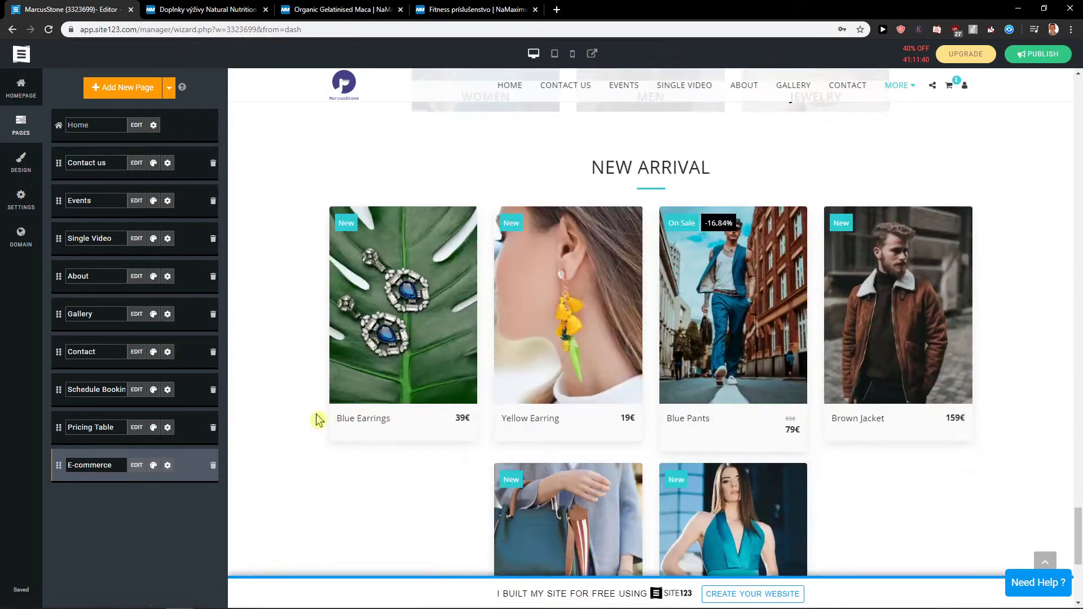
{"action": "left_click", "coordinate": [137, 465]}
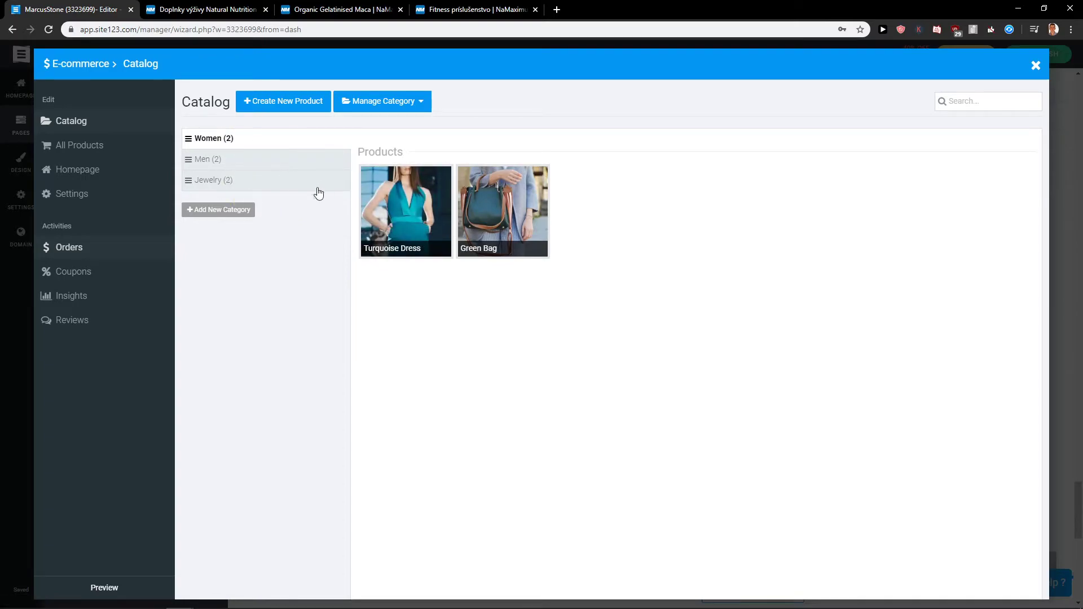
{"action": "left_click", "coordinate": [244, 213]}
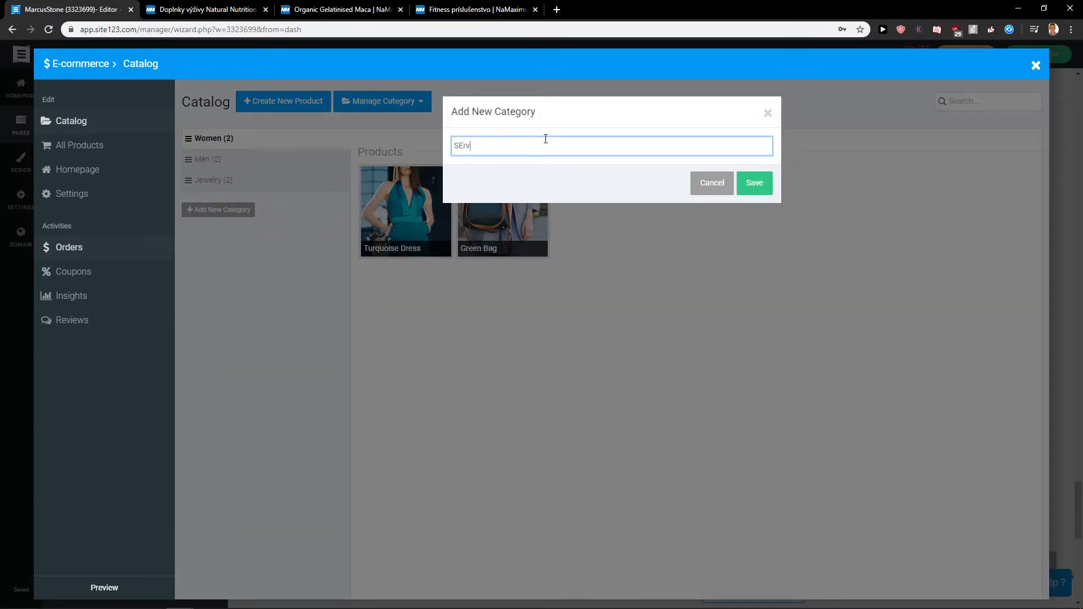
{"action": "type", "text": "Services"}
{"action": "left_click", "coordinate": [754, 183]}
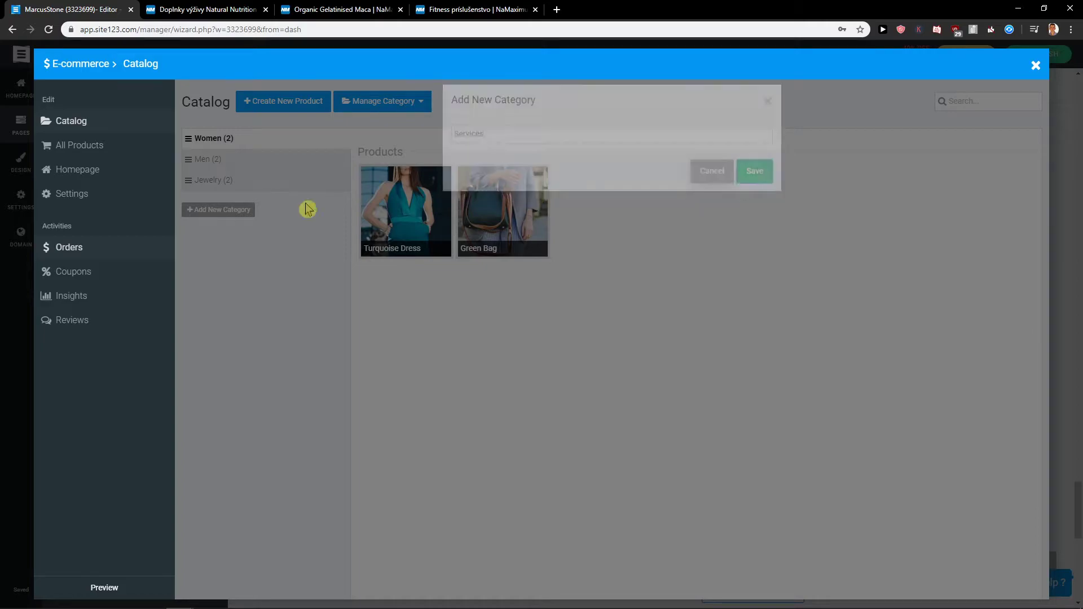
Remove the products from the Jewelry category and the Brown Jacket from the Men category
{"action": "left_click", "coordinate": [261, 181]}
{"action": "left_click", "coordinate": [367, 178]}
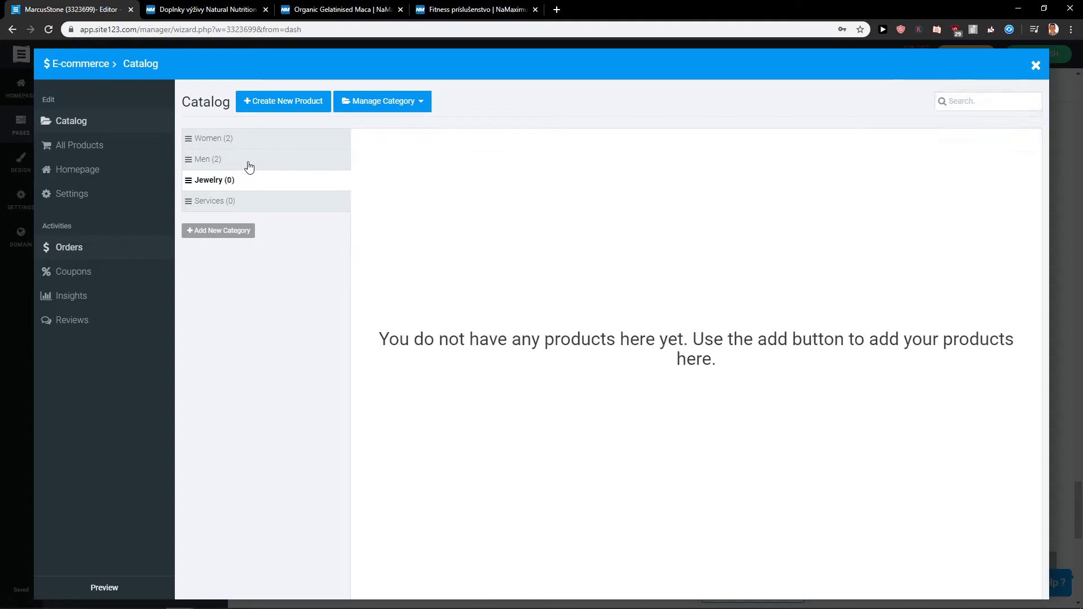
{"action": "left_click", "coordinate": [240, 163]}
{"action": "left_click", "coordinate": [368, 178]}
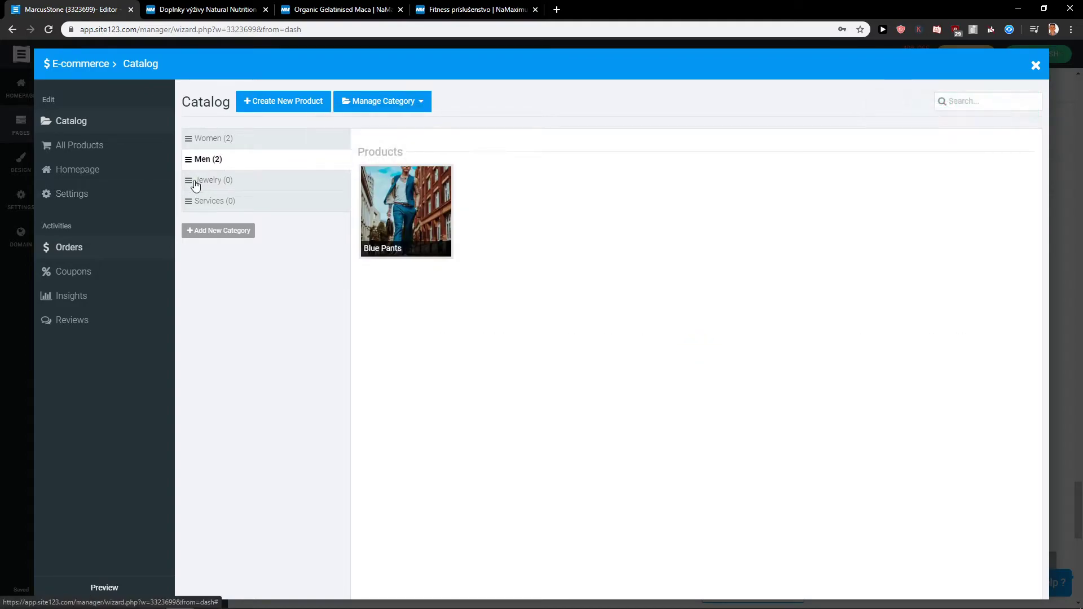
Delete the Jewelry, Women and Men categories from the catalog
{"action": "left_click", "coordinate": [192, 181]}
{"action": "right_click", "coordinate": [190, 181]}
{"action": "left_click", "coordinate": [214, 457]}
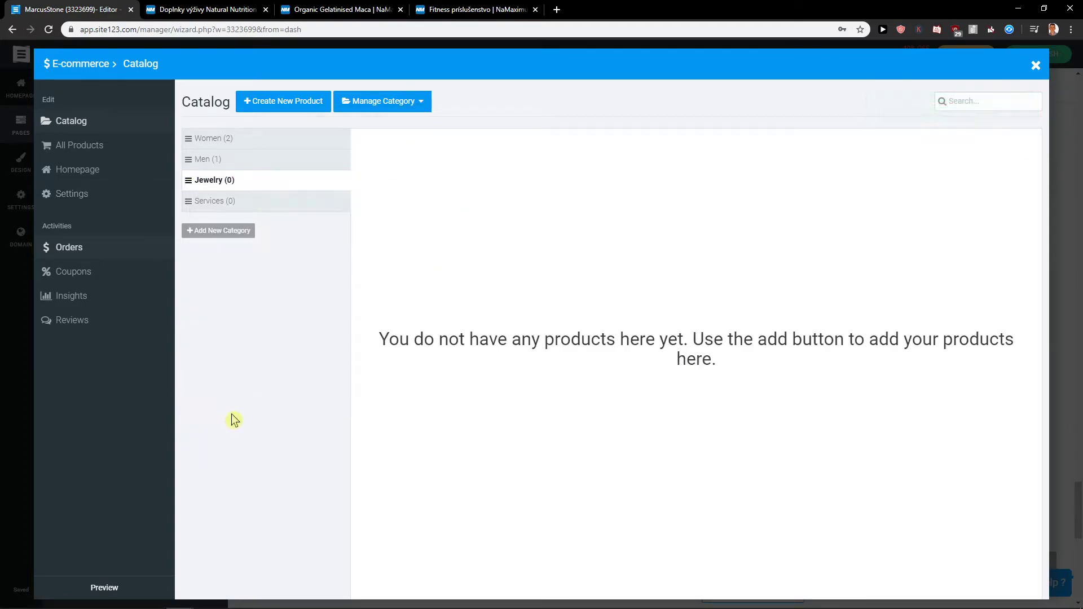
{"action": "left_click", "coordinate": [406, 104]}
{"action": "left_click", "coordinate": [411, 207]}
{"action": "left_click", "coordinate": [387, 105]}
{"action": "left_click", "coordinate": [406, 209]}
{"action": "left_click", "coordinate": [739, 204]}
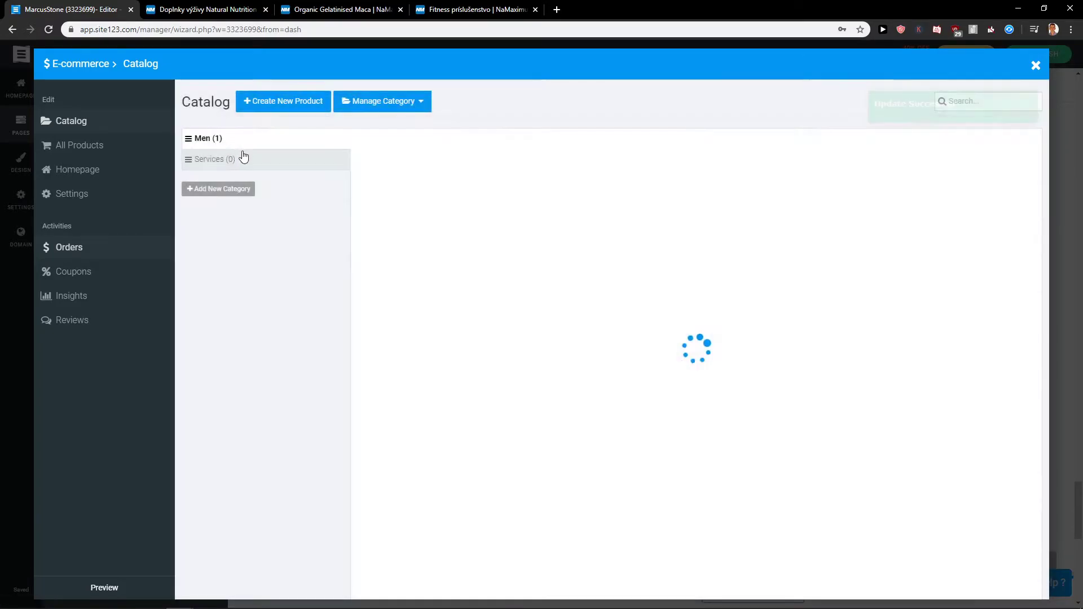
{"action": "left_click", "coordinate": [417, 101]}
{"action": "left_click", "coordinate": [400, 208]}
{"action": "left_click", "coordinate": [744, 199]}
Start a new product in the Services category and name it Digital Product
{"action": "left_click", "coordinate": [299, 109]}
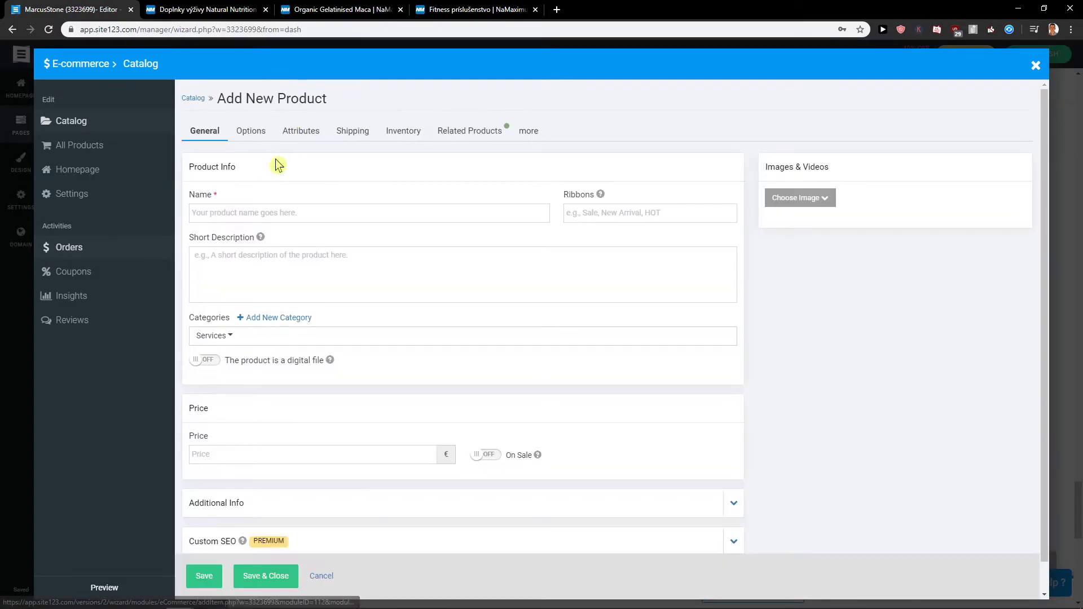
{"action": "left_click", "coordinate": [314, 205]}
{"action": "left_click", "coordinate": [438, 184]}
{"action": "left_click", "coordinate": [323, 213]}
{"action": "type", "text": "Digital Product"}
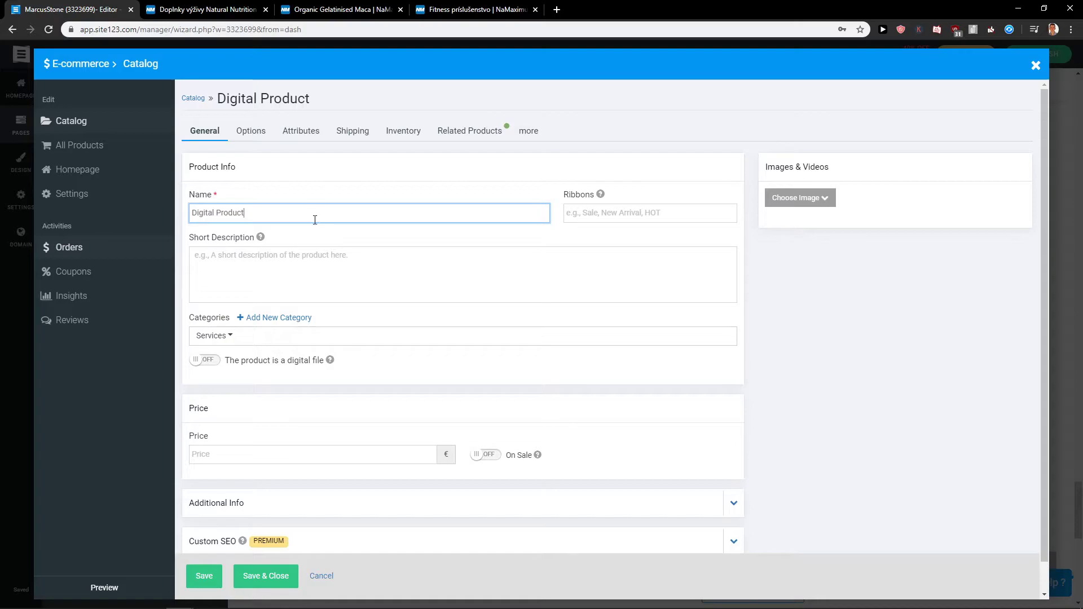
Set the product's short description to "Buy it!" and check its Services category assignment
{"action": "left_click", "coordinate": [312, 250]}
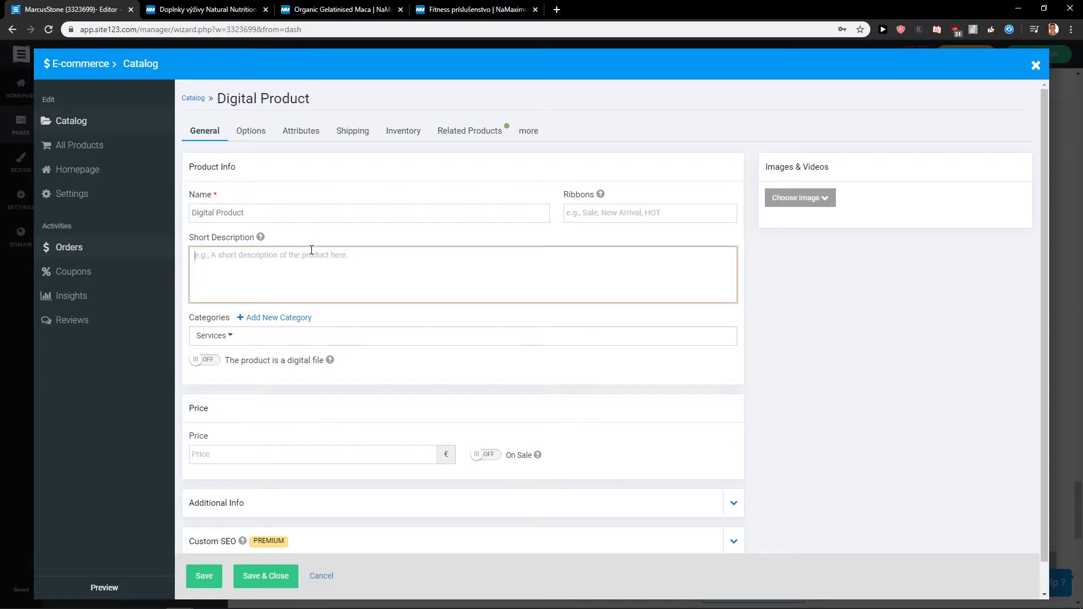
{"action": "type", "text": "Buy it!"}
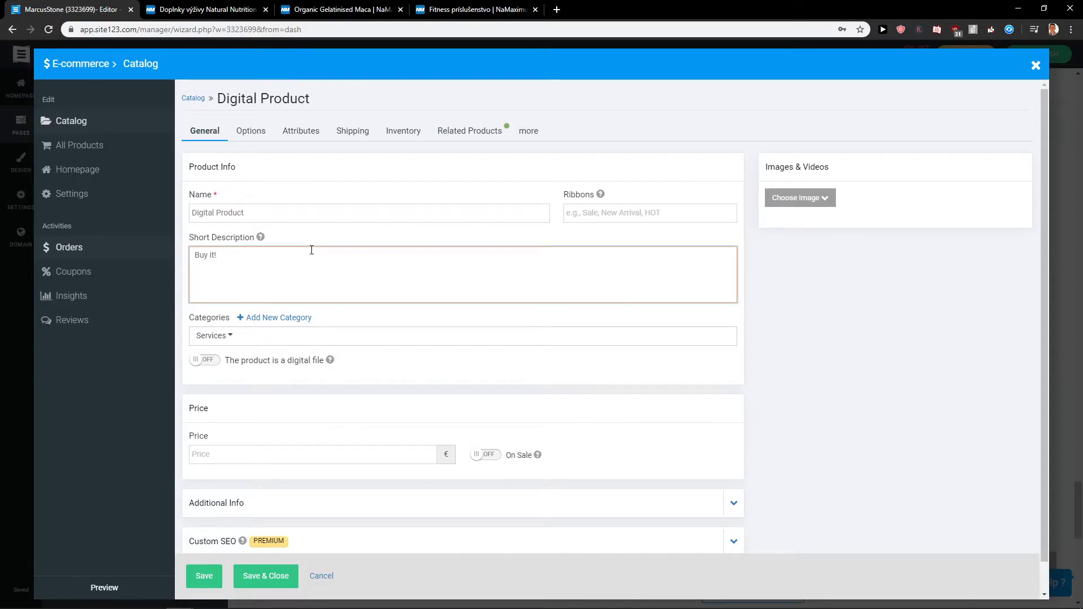
{"action": "left_click", "coordinate": [232, 337]}
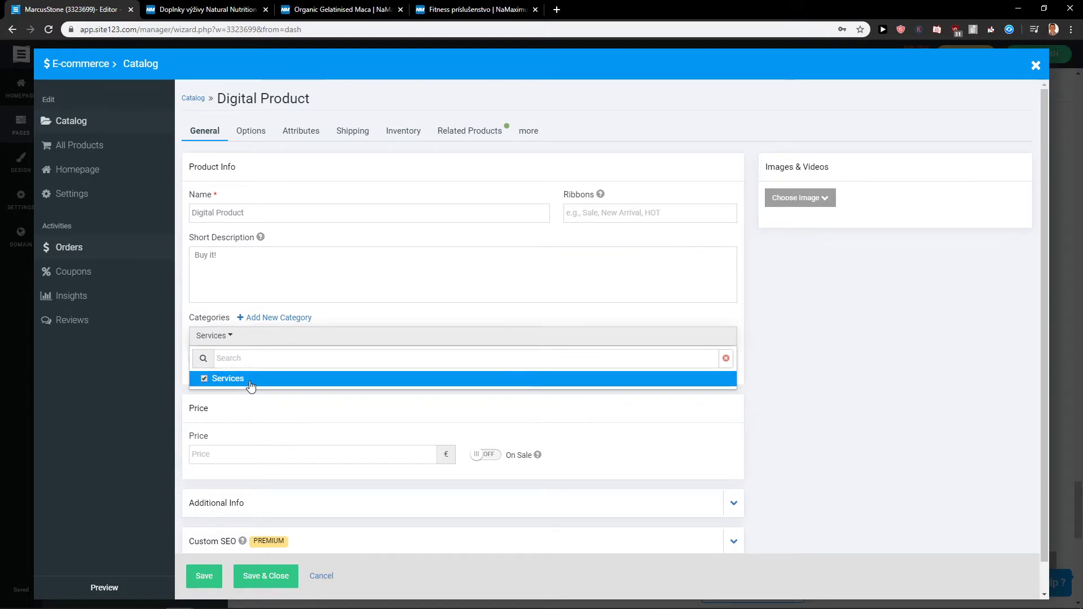
{"action": "left_click", "coordinate": [982, 408]}
Set the product's price to 99 € and put it on sale with a sale price of 98 €
{"action": "left_click", "coordinate": [235, 451]}
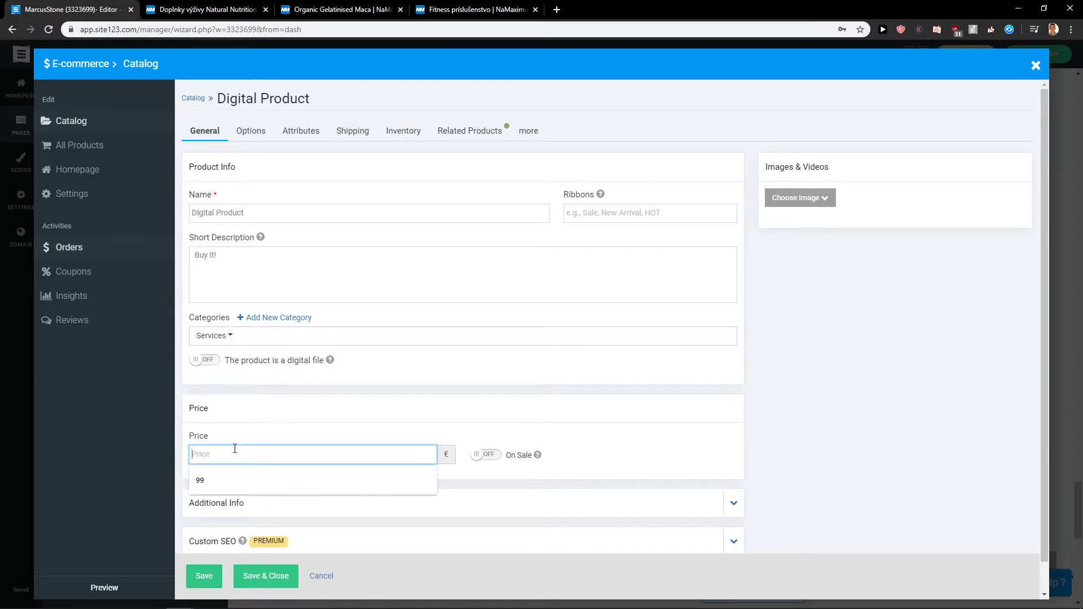
{"action": "left_click", "coordinate": [282, 473]}
{"action": "left_click", "coordinate": [485, 454]}
{"action": "left_click", "coordinate": [312, 507]}
Mark the product as a digital file and upload the 16.3.2020-Komentár-k-vývoju-na-trhoch document from the downloads folder
{"action": "mouse_move", "coordinate": [334, 364]}
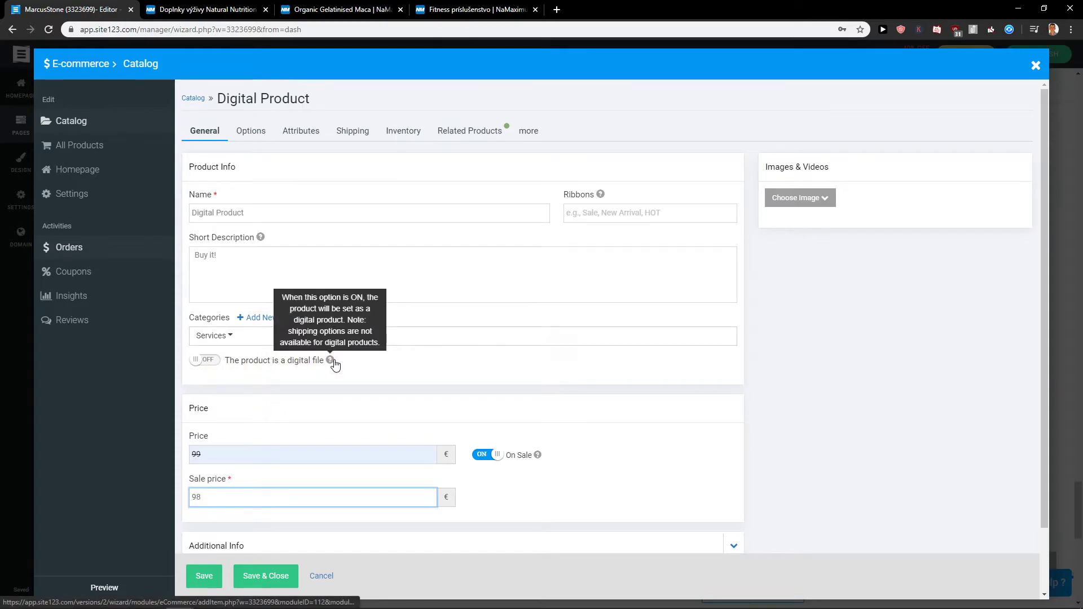
{"action": "left_click", "coordinate": [333, 363]}
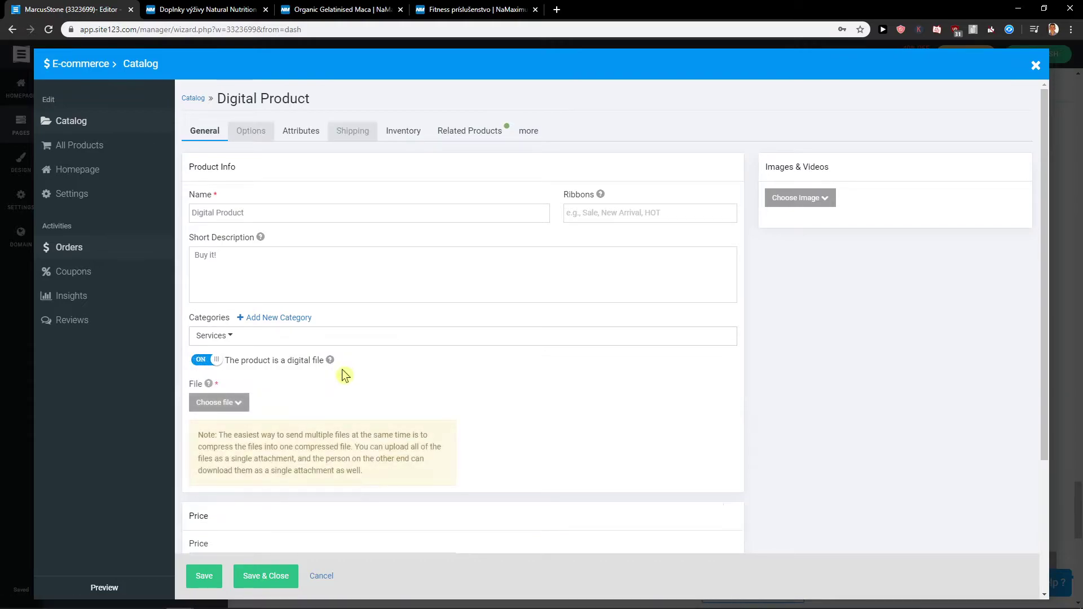
{"action": "scroll", "coordinate": [338, 339], "scroll_direction": "down", "scroll_amount": 1}
{"action": "mouse_move", "coordinate": [334, 307]}
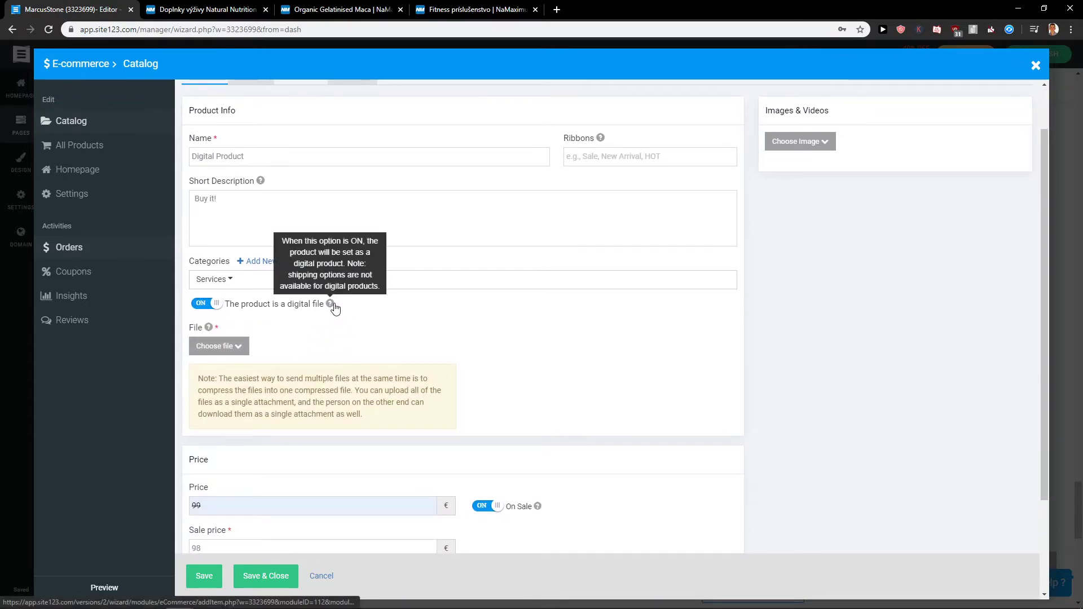
{"action": "left_click", "coordinate": [236, 347]}
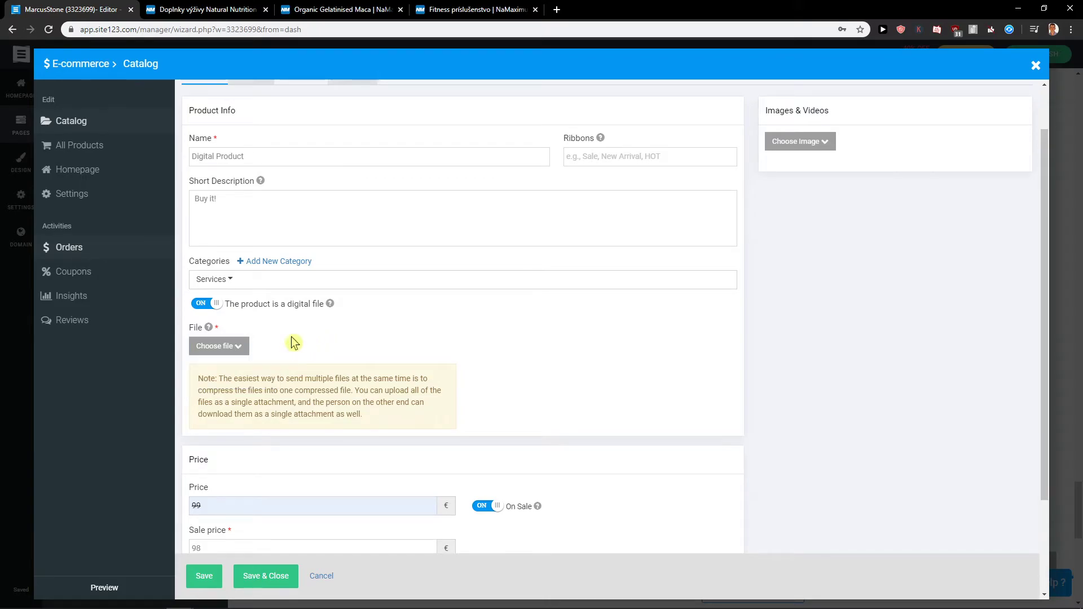
{"action": "left_click", "coordinate": [264, 364]}
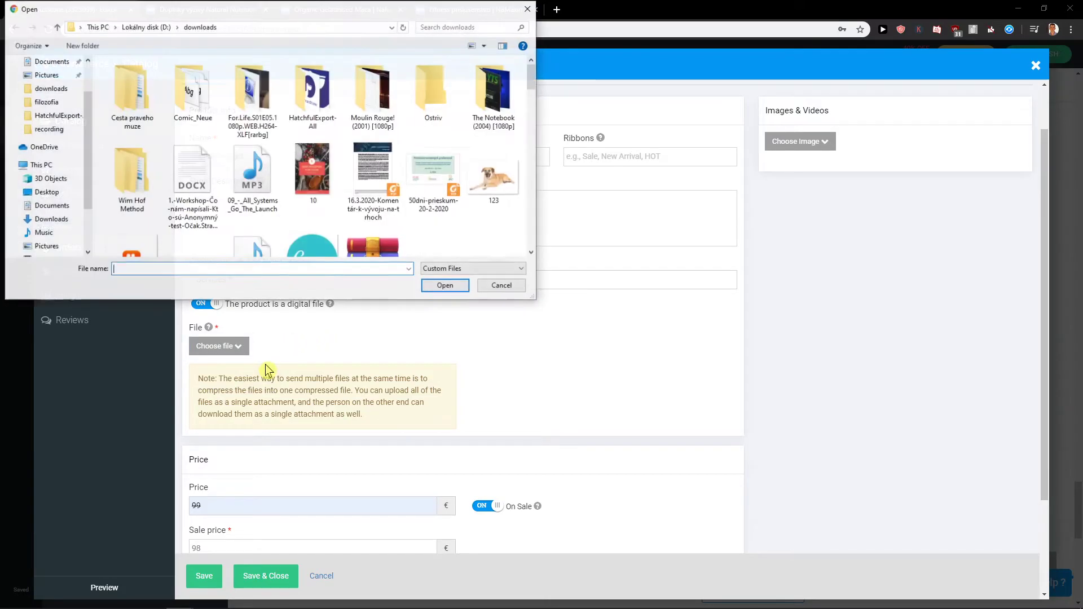
{"action": "scroll", "coordinate": [485, 201], "scroll_direction": "down", "scroll_amount": 2}
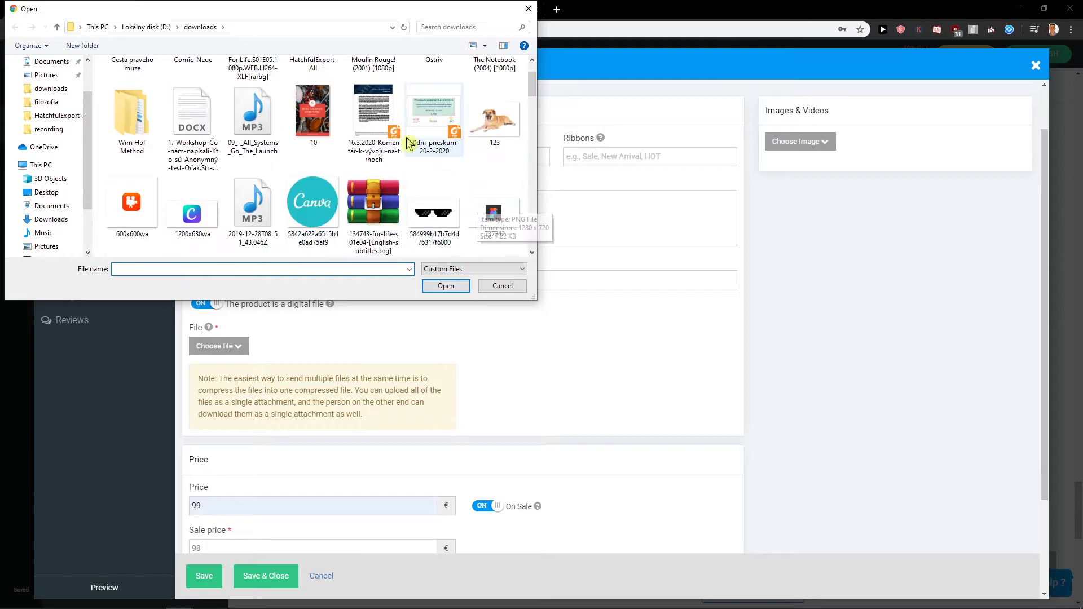
{"action": "double_click", "coordinate": [372, 121]}
Change the product's sale price to 89 €
{"action": "scroll", "coordinate": [332, 337], "scroll_direction": "down", "scroll_amount": 3}
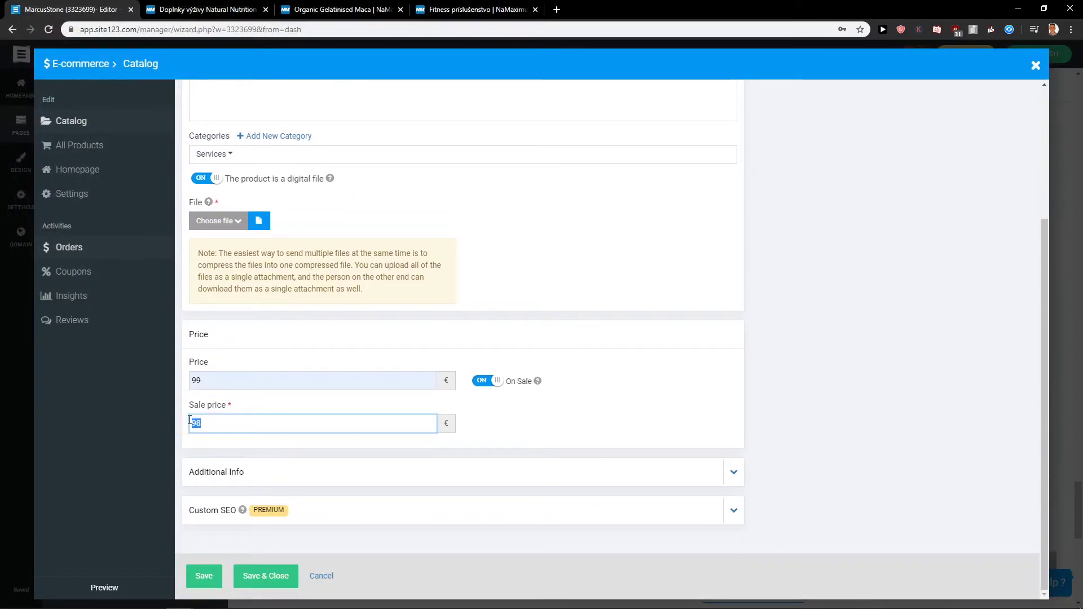
{"action": "type", "text": "89"}
{"action": "left_click", "coordinate": [677, 357]}
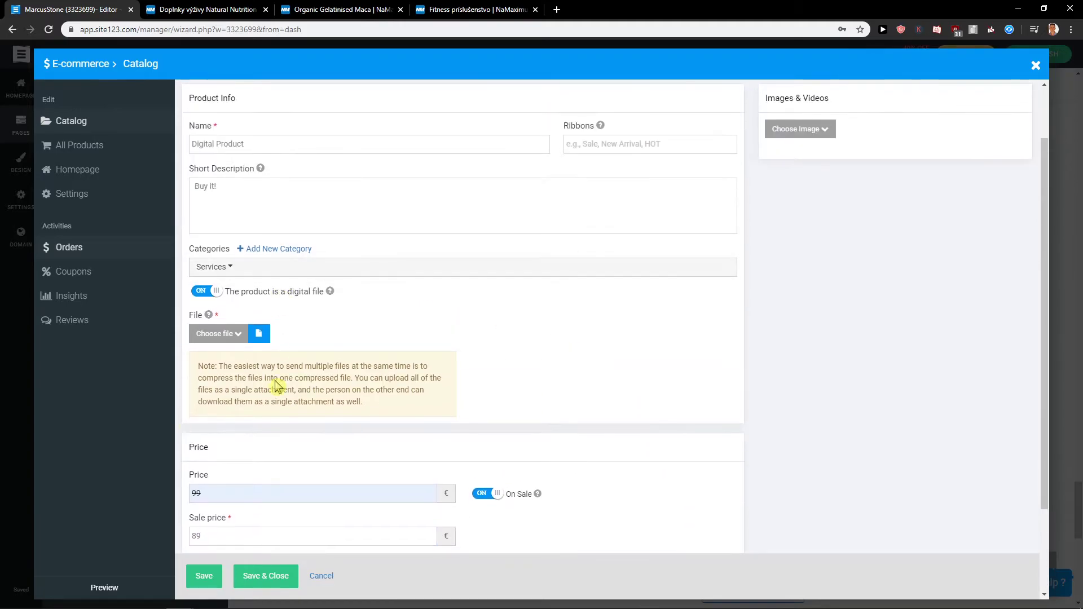
Examine the product's Additional Info fields, including SKU, brands and extra description, and collapse the section again
{"action": "left_click", "coordinate": [391, 473]}
{"action": "scroll", "coordinate": [429, 390], "scroll_direction": "down", "scroll_amount": 3}
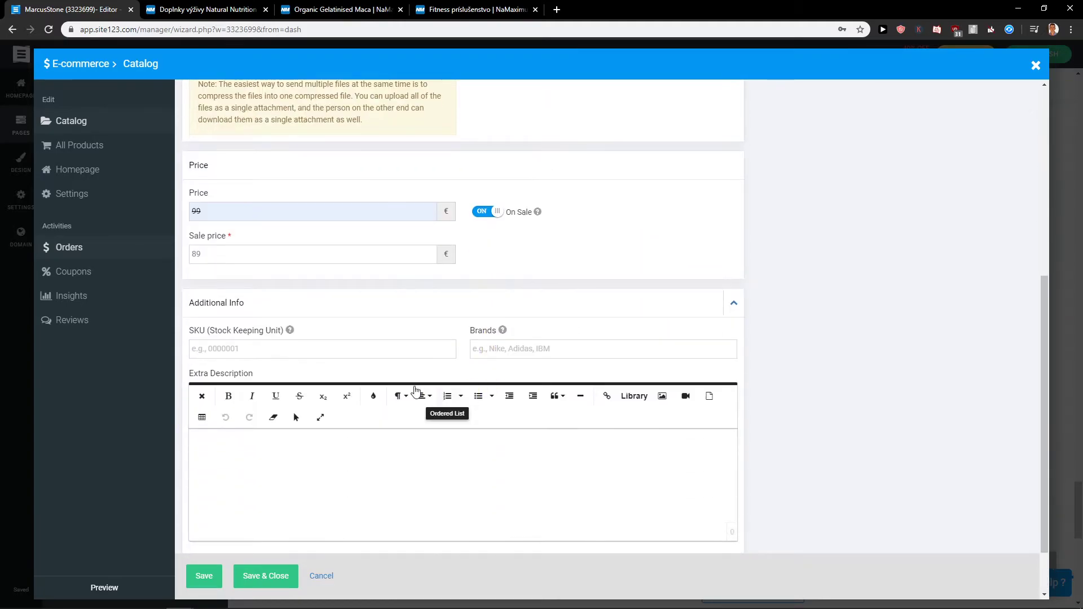
{"action": "left_click", "coordinate": [625, 303]}
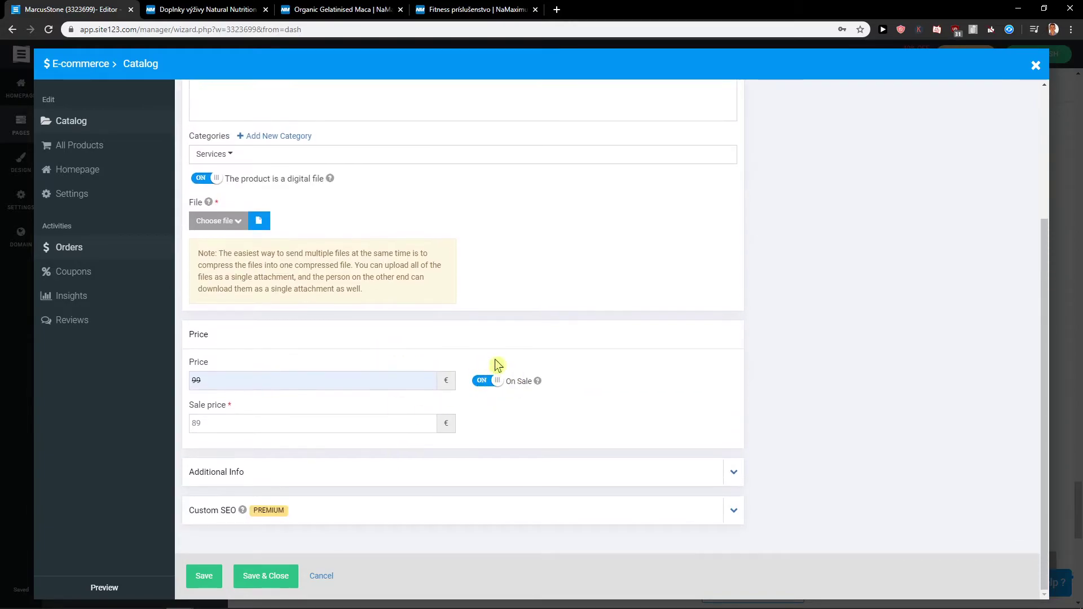
{"action": "scroll", "coordinate": [442, 457], "scroll_direction": "up", "scroll_amount": 3}
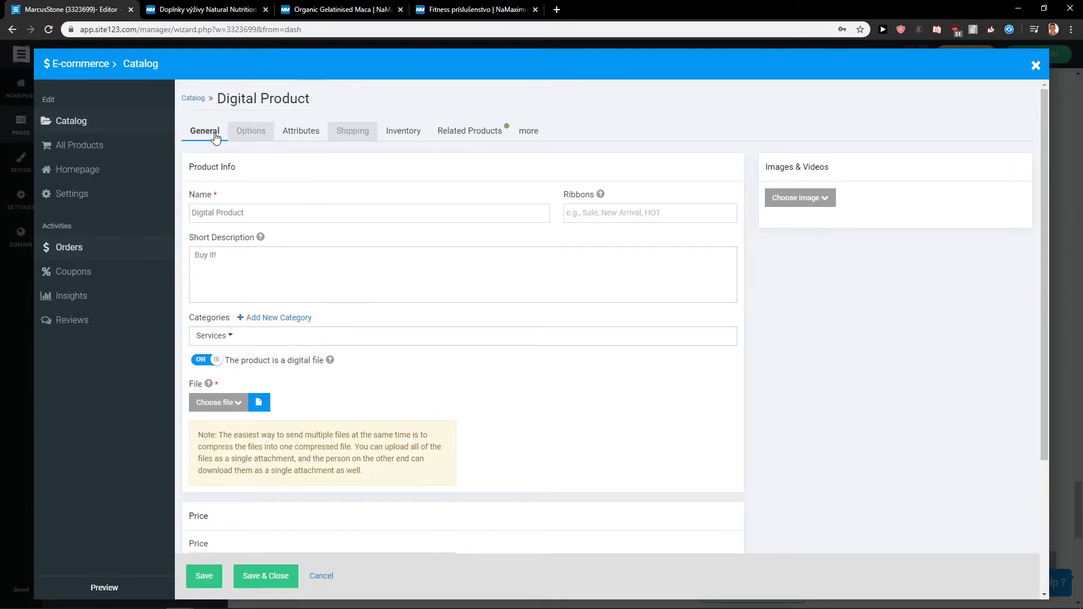
Review the product's attributes, inventory and related products settings, and save and close the product
{"action": "left_click", "coordinate": [295, 135]}
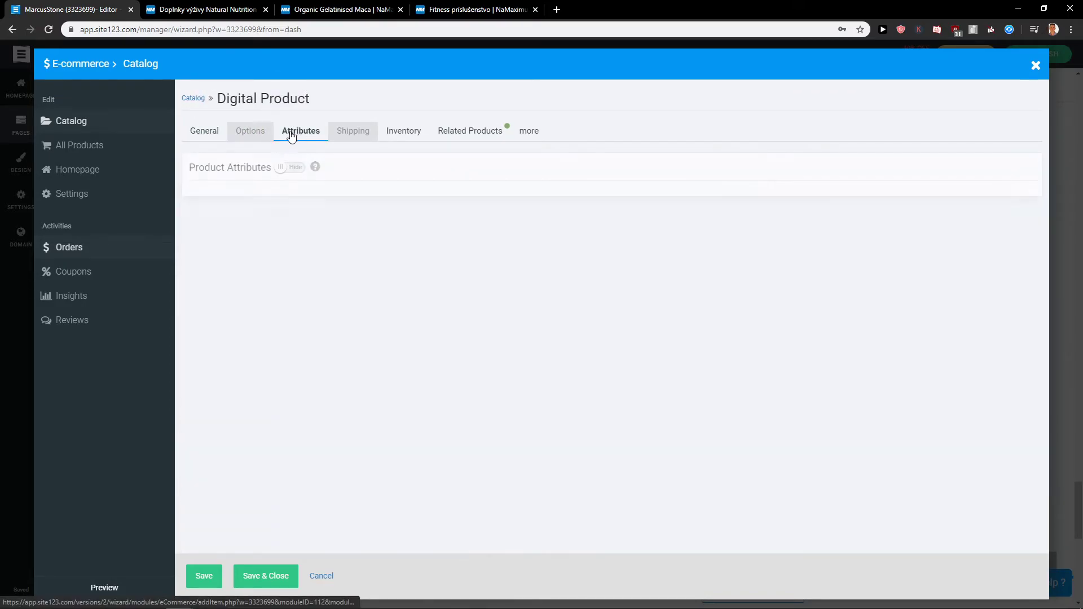
{"action": "left_click", "coordinate": [395, 137]}
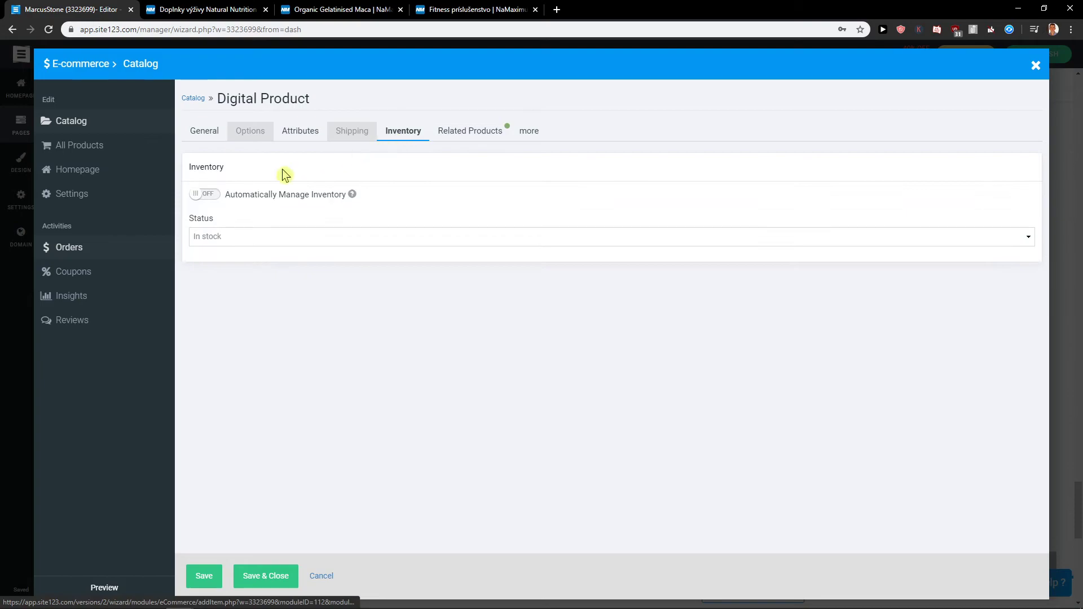
{"action": "left_click", "coordinate": [206, 196]}
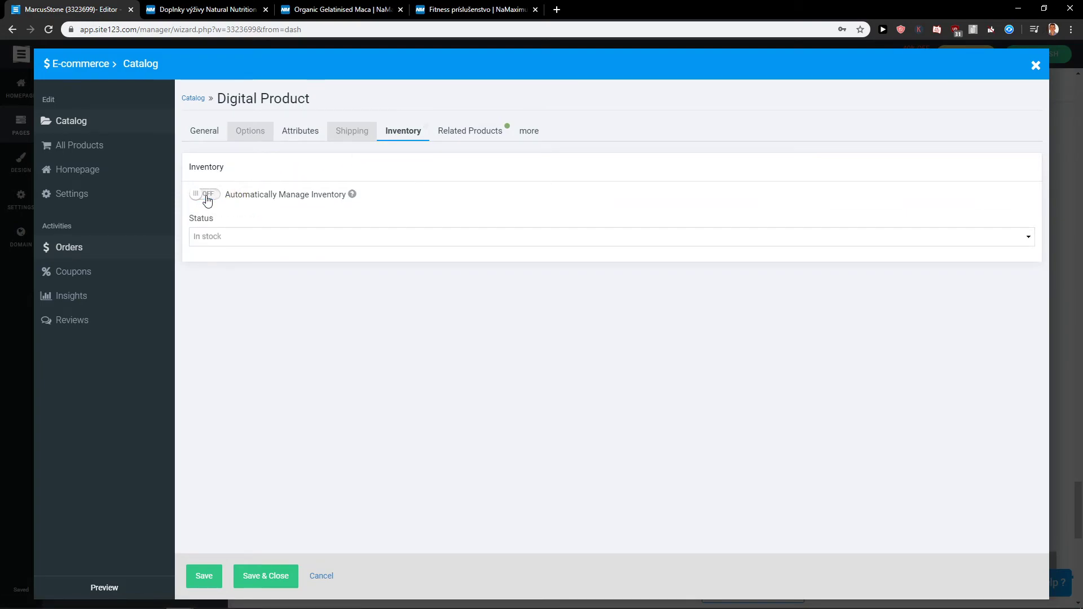
{"action": "left_click", "coordinate": [461, 134]}
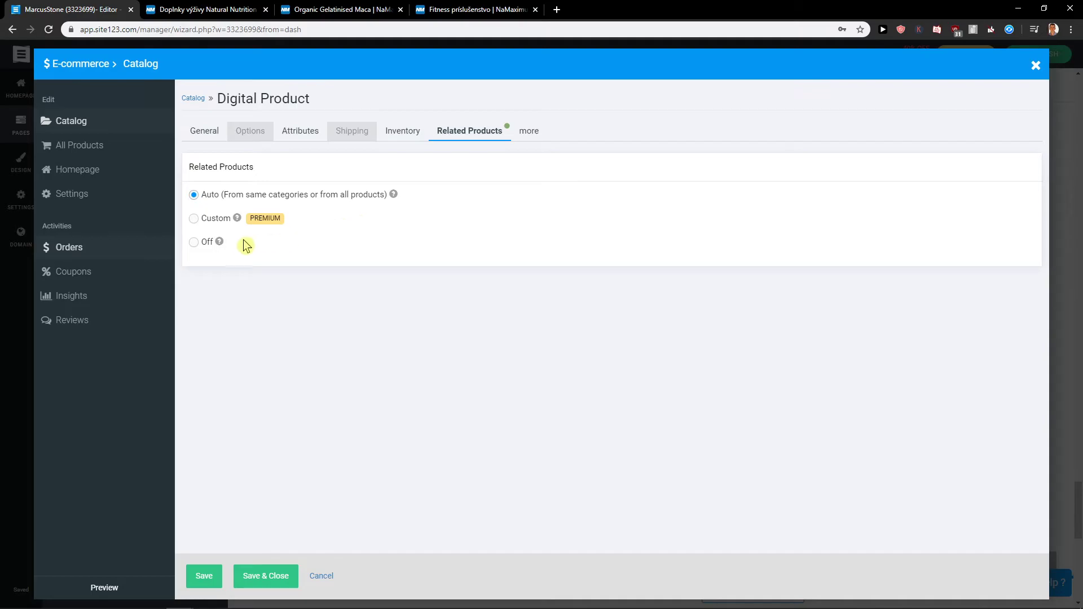
{"action": "left_click", "coordinate": [252, 574]}
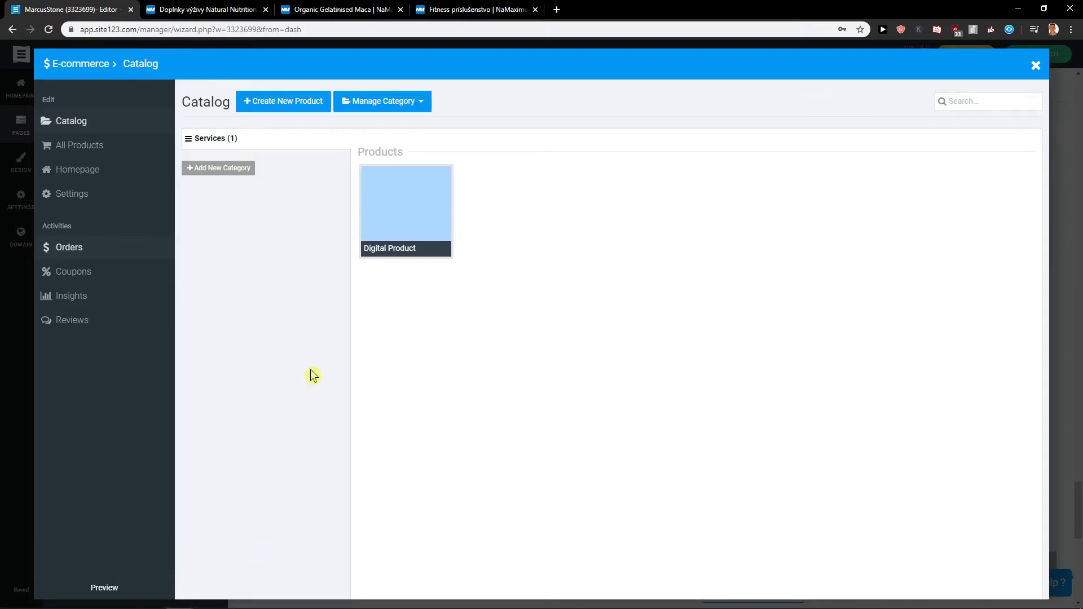
Add the baby-yoda picture from the Desktop as Digital Product's image, save the product and close the catalog editor
{"action": "left_click", "coordinate": [389, 195]}
{"action": "left_click", "coordinate": [795, 198]}
{"action": "left_click", "coordinate": [794, 219]}
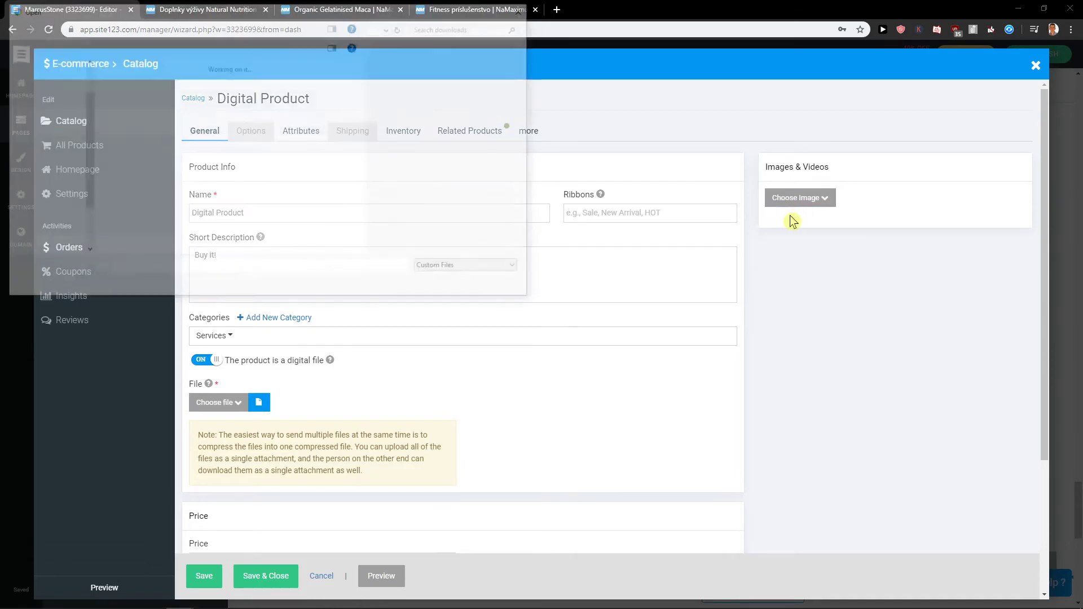
{"action": "scroll", "coordinate": [376, 195], "scroll_direction": "down", "scroll_amount": 3}
{"action": "scroll", "coordinate": [375, 194], "scroll_direction": "down", "scroll_amount": 5}
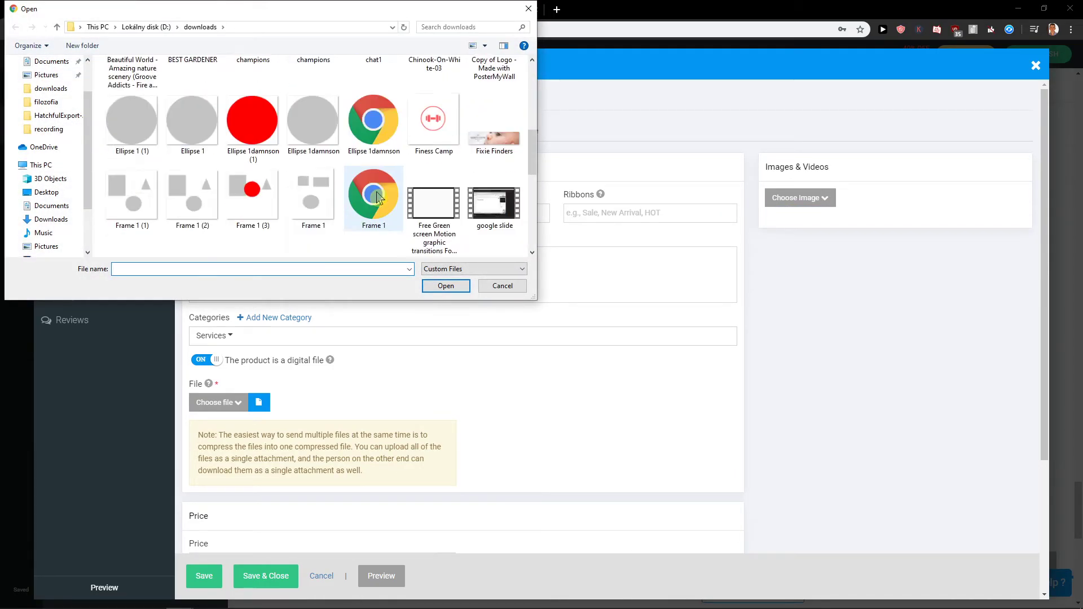
{"action": "scroll", "coordinate": [68, 129], "scroll_direction": "up", "scroll_amount": 3}
{"action": "left_click", "coordinate": [50, 97]}
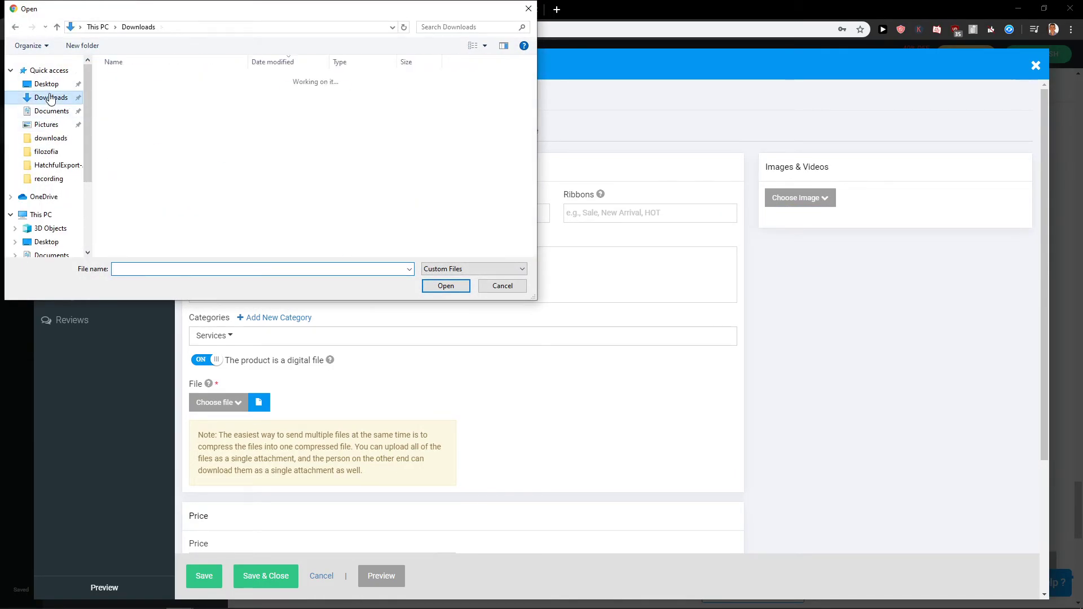
{"action": "left_click", "coordinate": [46, 83]}
{"action": "scroll", "coordinate": [312, 127], "scroll_direction": "down", "scroll_amount": 1}
{"action": "left_click", "coordinate": [312, 127]}
{"action": "scroll", "coordinate": [315, 147], "scroll_direction": "down", "scroll_amount": 3}
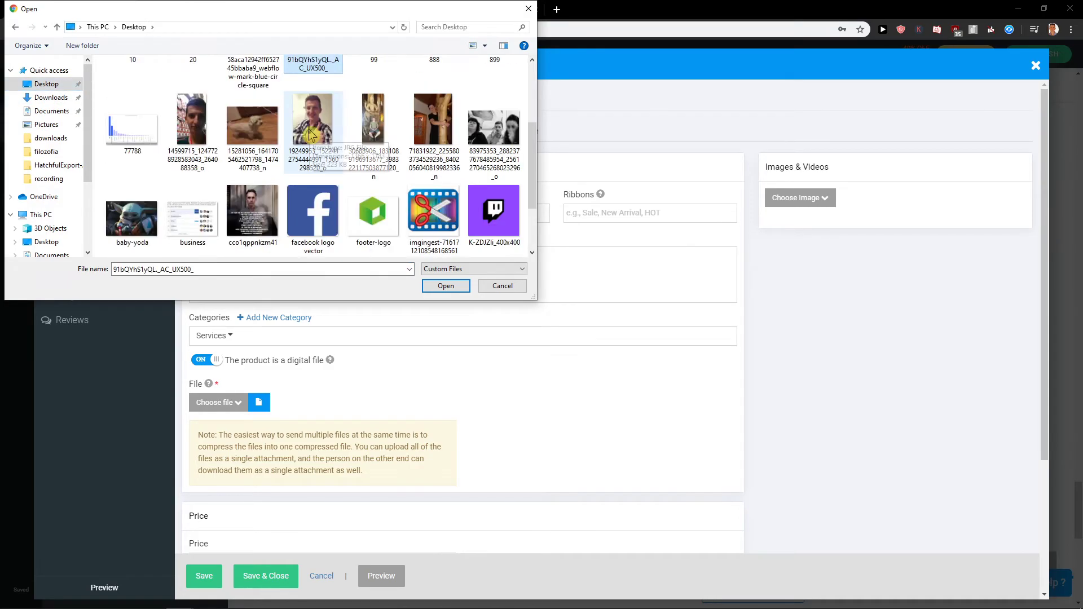
{"action": "double_click", "coordinate": [157, 149]}
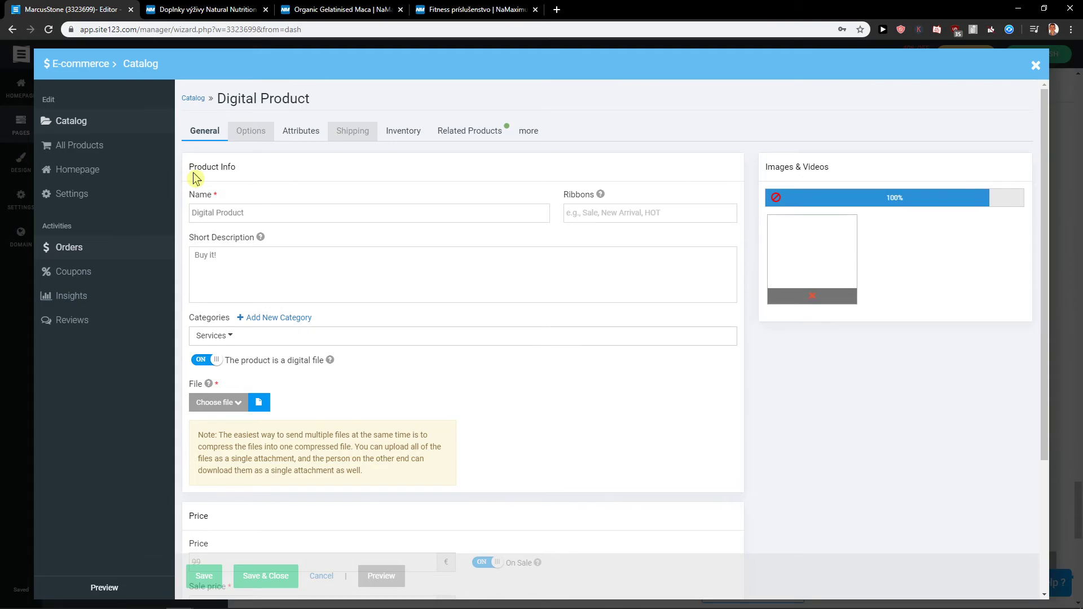
{"action": "left_click", "coordinate": [295, 575]}
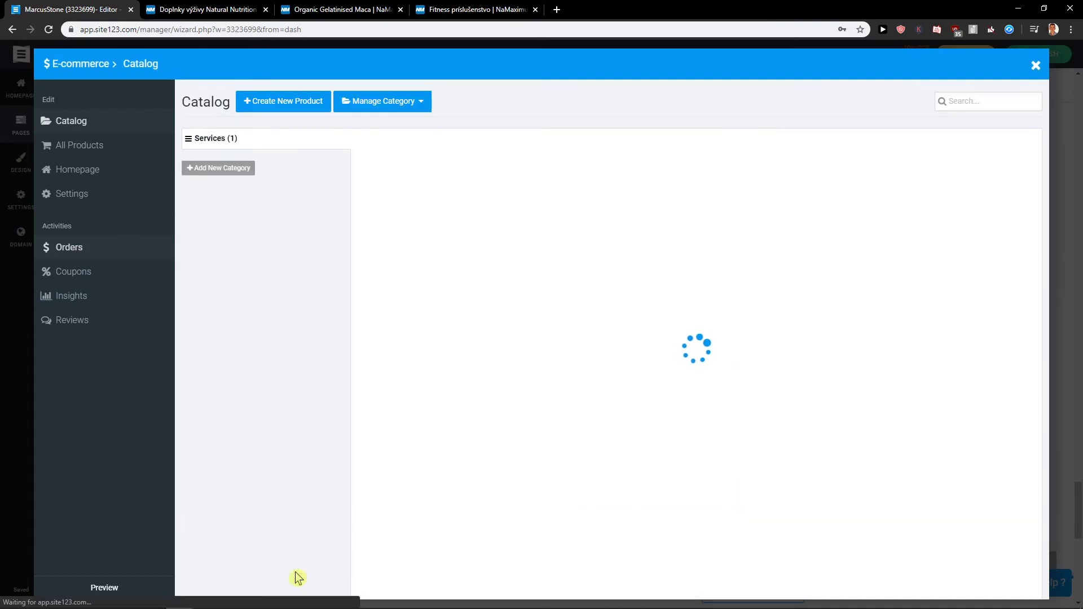
{"action": "left_click", "coordinate": [1036, 67]}
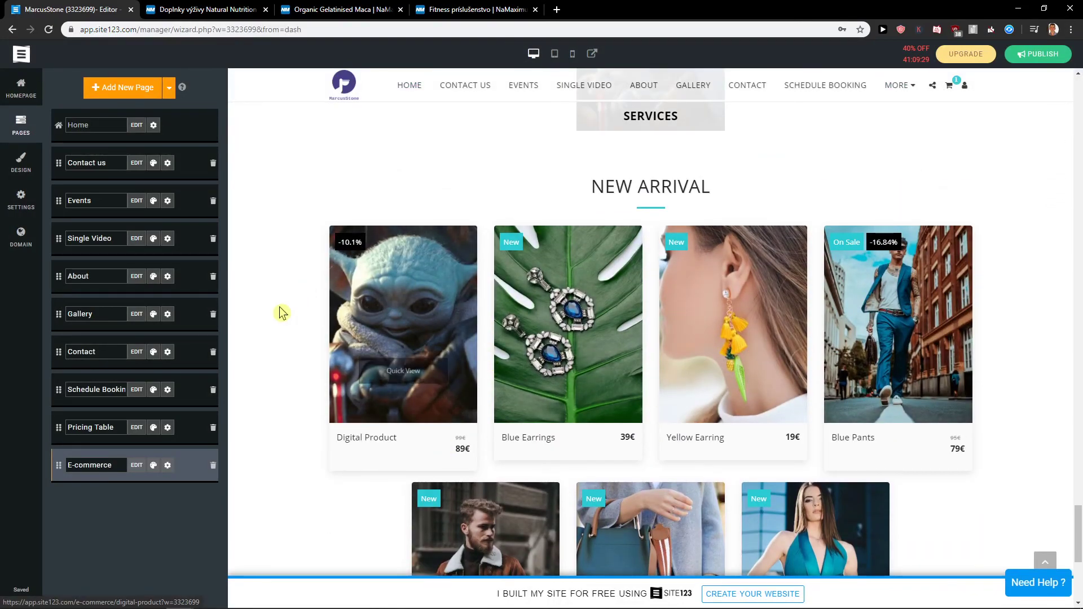
Open Digital Product in the site preview, add it to the cart and proceed to the order form
{"action": "left_click", "coordinate": [428, 321]}
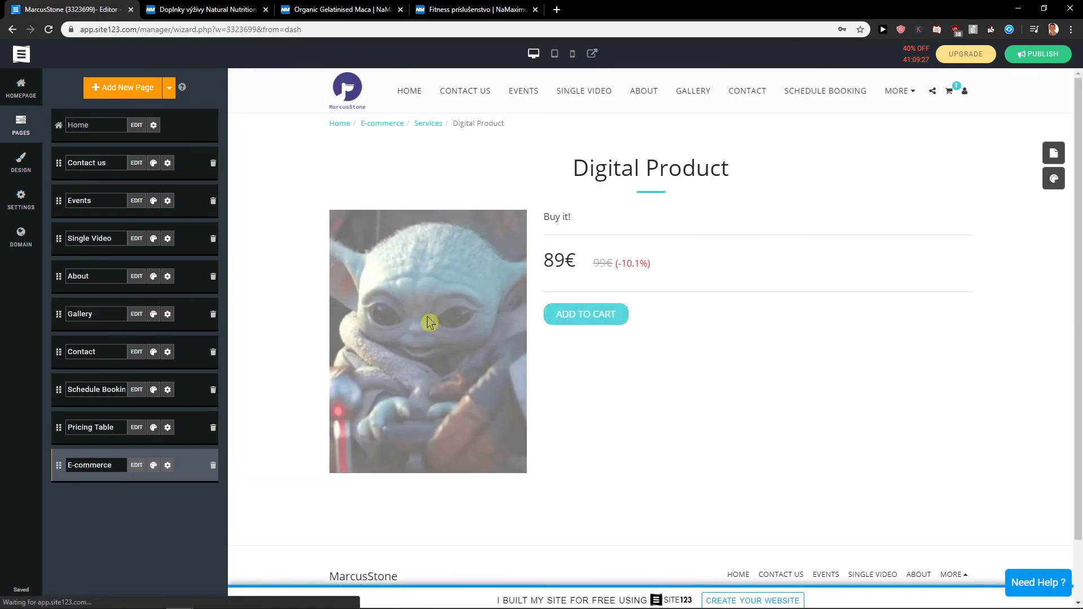
{"action": "left_click", "coordinate": [617, 315]}
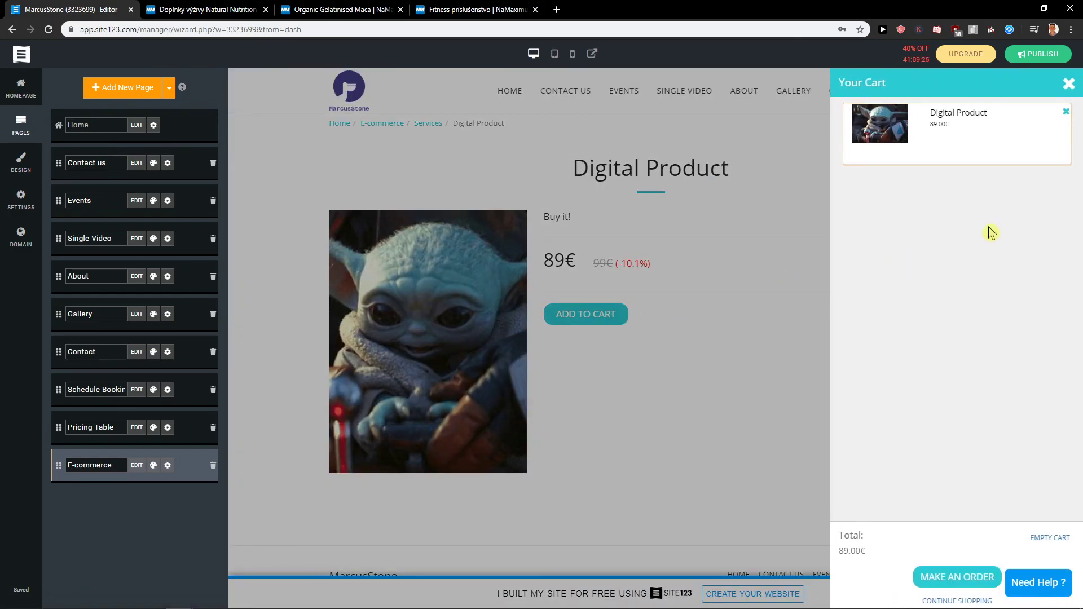
{"action": "left_click", "coordinate": [977, 576]}
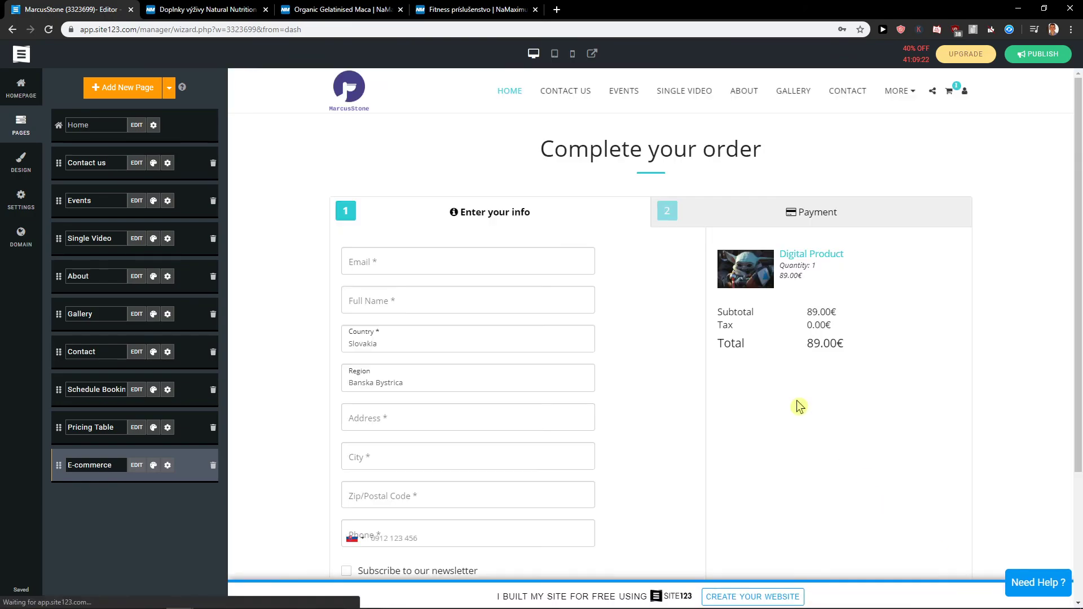
Fill in the order form's email, full name, country, address, city, postal code and phone with the saved autofill details
{"action": "left_click", "coordinate": [486, 251]}
{"action": "left_click", "coordinate": [453, 286]}
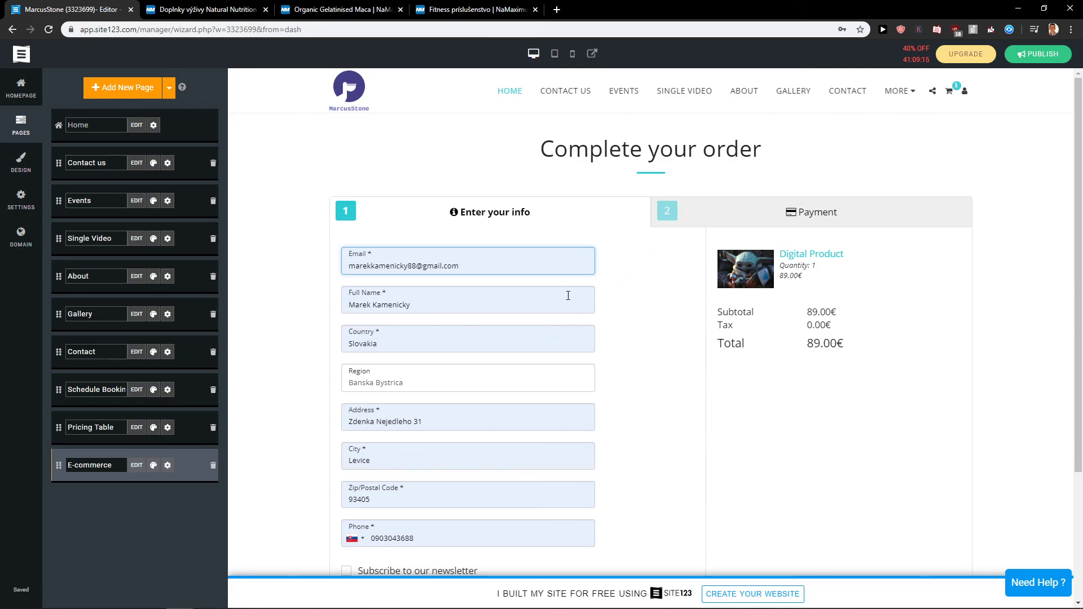
{"action": "scroll", "coordinate": [572, 277], "scroll_direction": "down", "scroll_amount": 2}
{"action": "scroll", "coordinate": [564, 350], "scroll_direction": "up", "scroll_amount": 2}
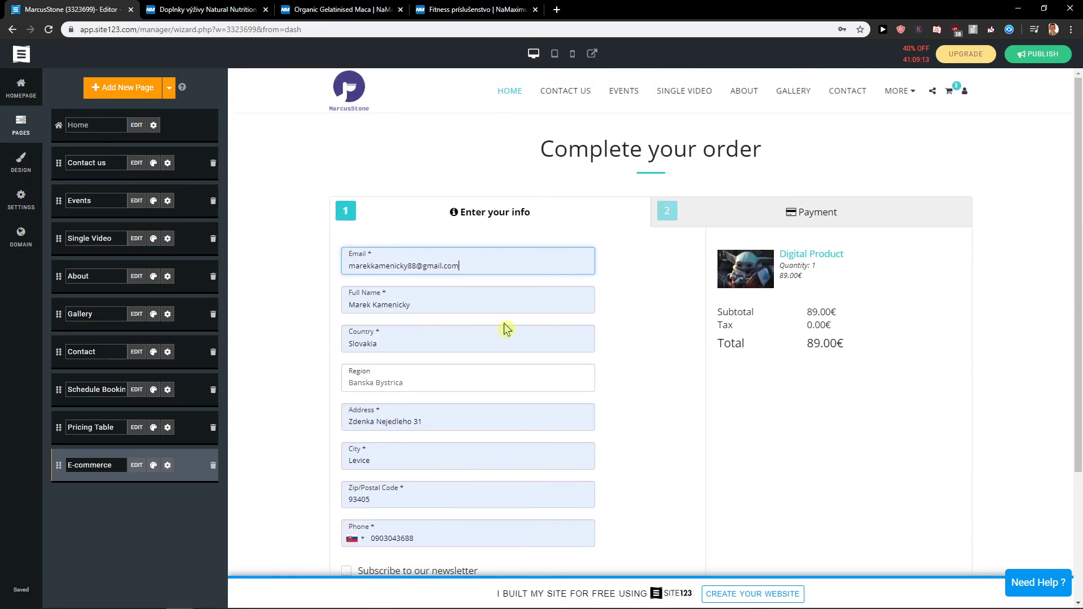